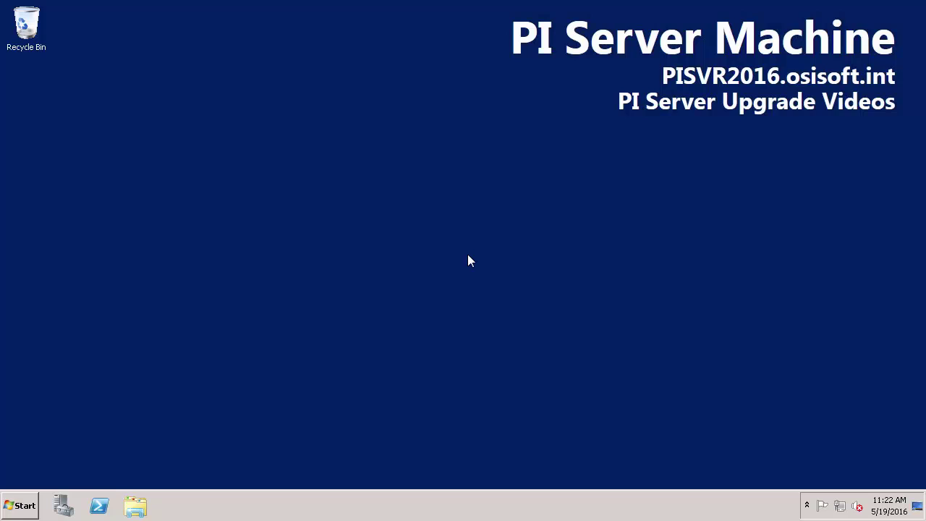
Launch PI System Management Tools and show the PI Version list under Operation for PISVR2016
left_click(21, 505)
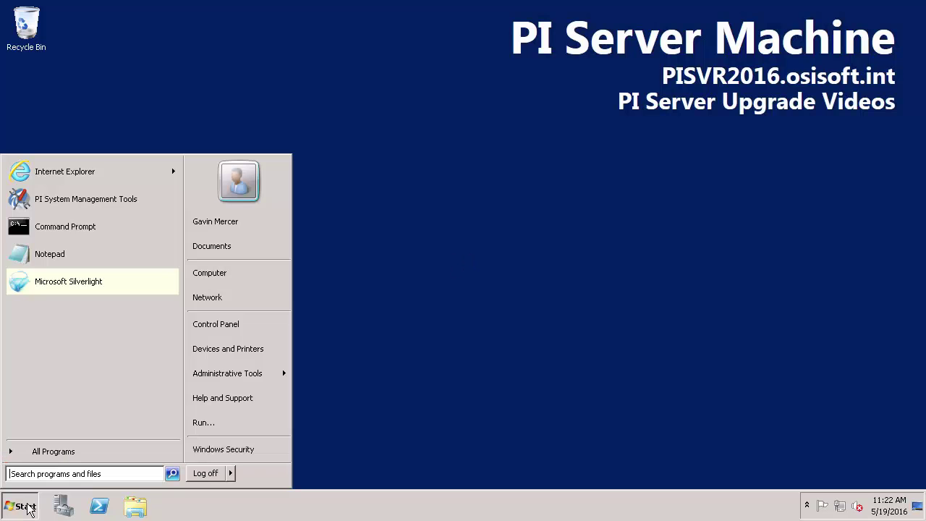
left_click(63, 208)
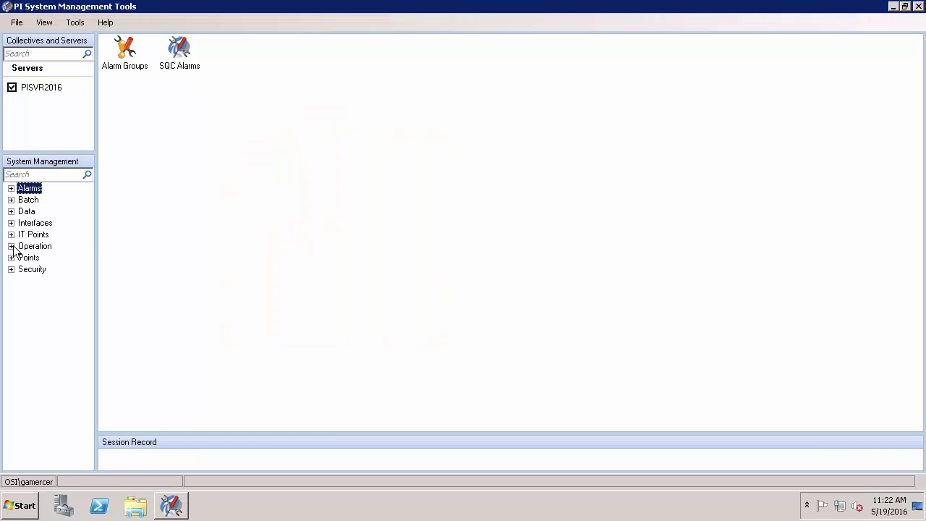
left_click(11, 246)
left_click(56, 352)
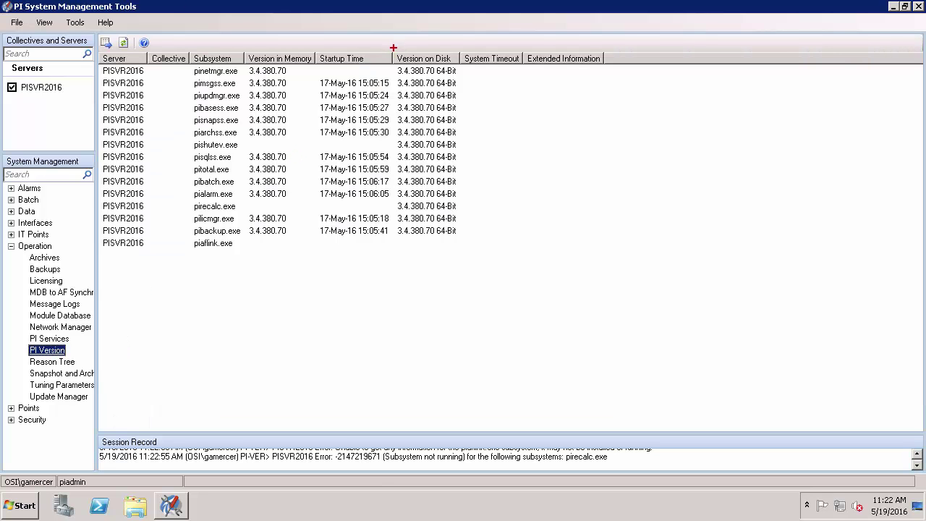
Box Version on Disk in red, note 'Upgrade to PI Server 2016: 3.4.375 64-Bit', add two arrows
mouse_move(395, 48)
left_mouse_down()
mouse_move(452, 174)
mouse_move(466, 243)
left_mouse_up()
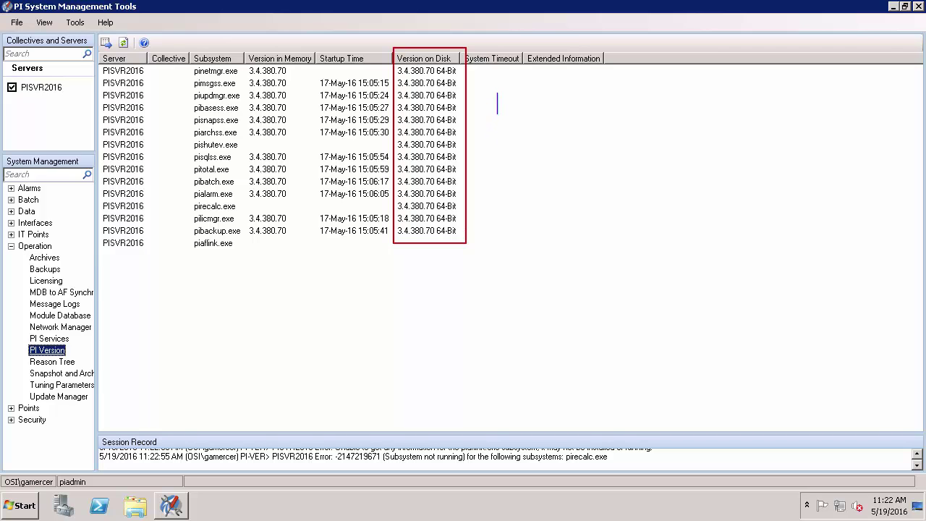
type("Upgrade to PI Serv")
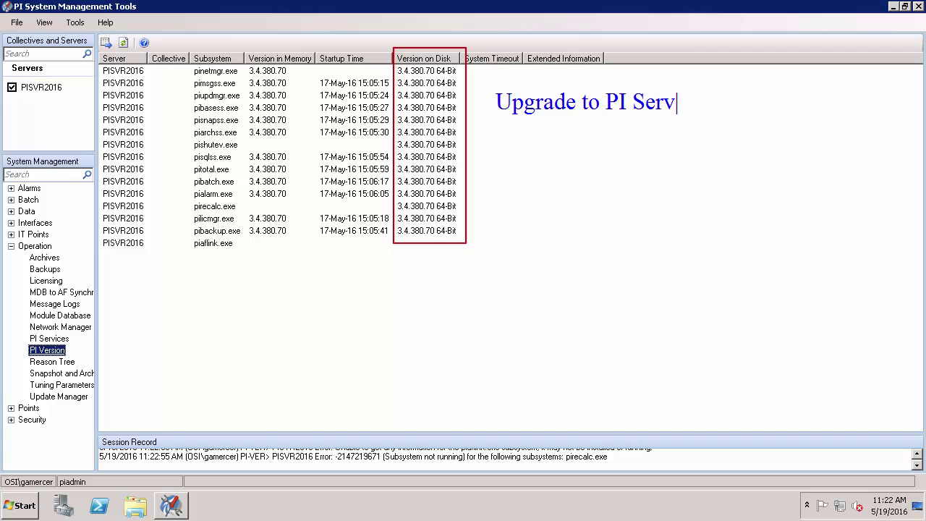
type("er 2016:")
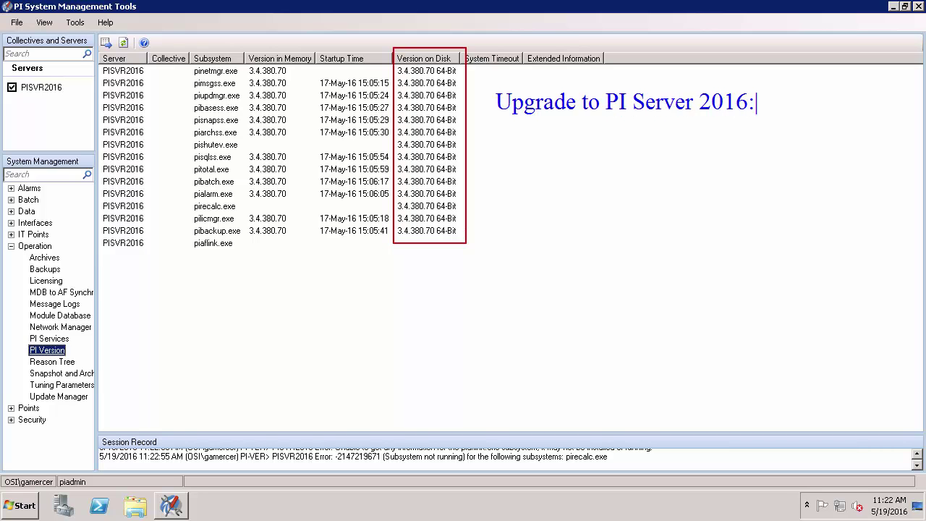
key("Return")
type("3.4.375 6")
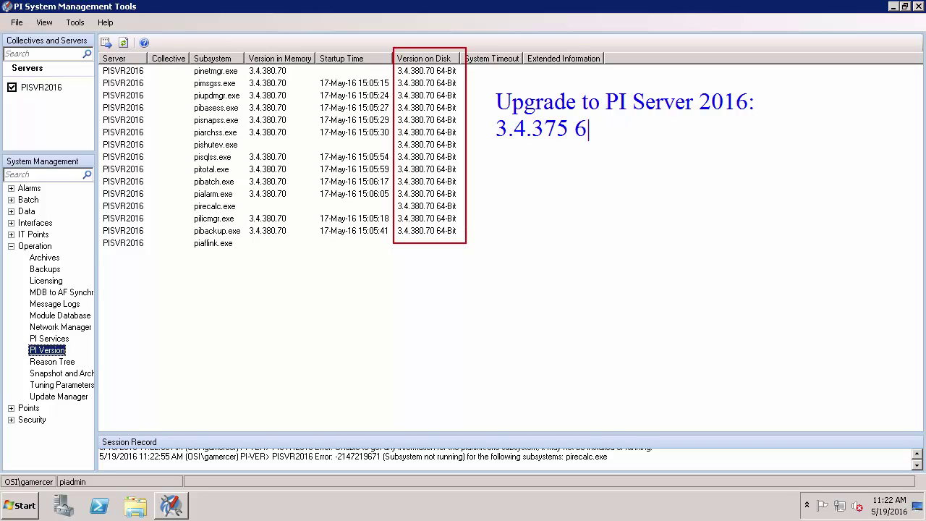
type("4-Bit")
left_click_drag(412, 240, 401, 265)
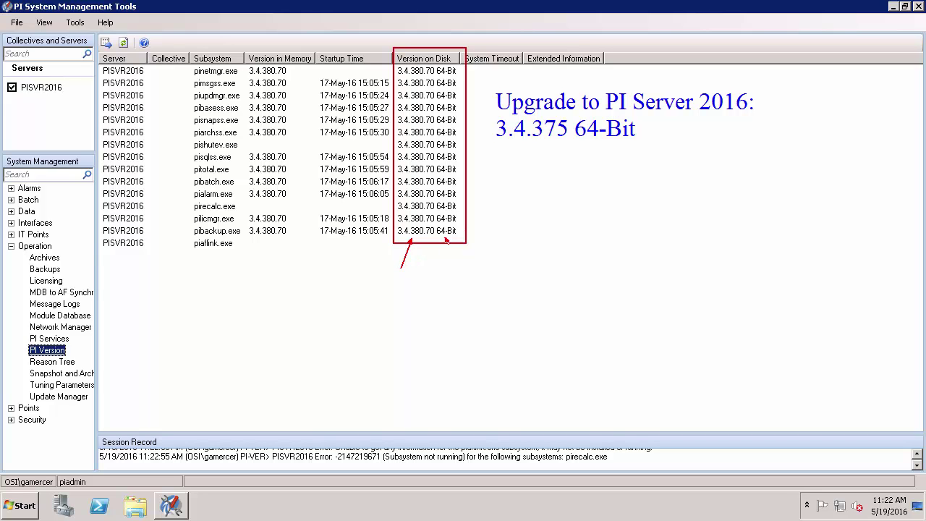
mouse_move(446, 241)
left_mouse_down()
mouse_move(454, 267)
mouse_move(507, 295)
left_mouse_up()
Add the red note 'KB00530' with an arrow pointing back at it
type("KB00530")
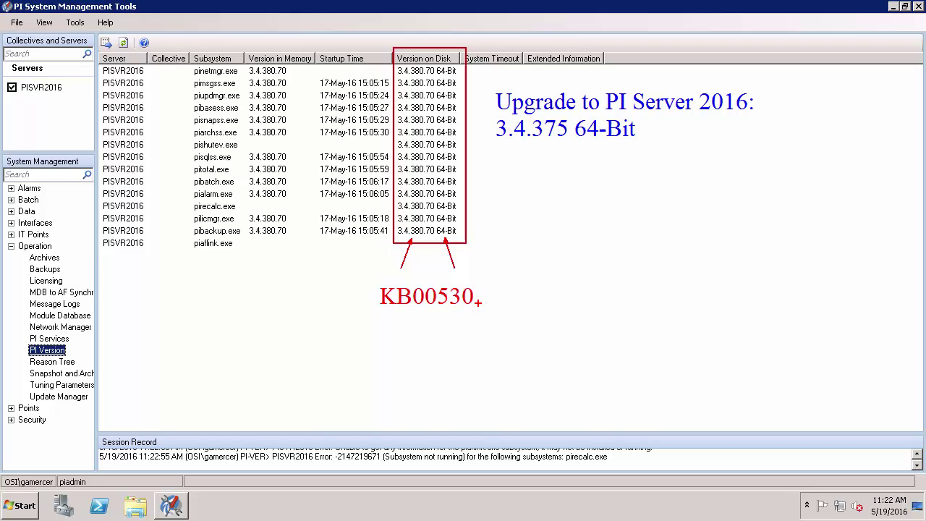
left_click_drag(478, 303, 505, 319)
Add an 'AF Server' note below the version and cross it out in red
key("t")
type("AF")
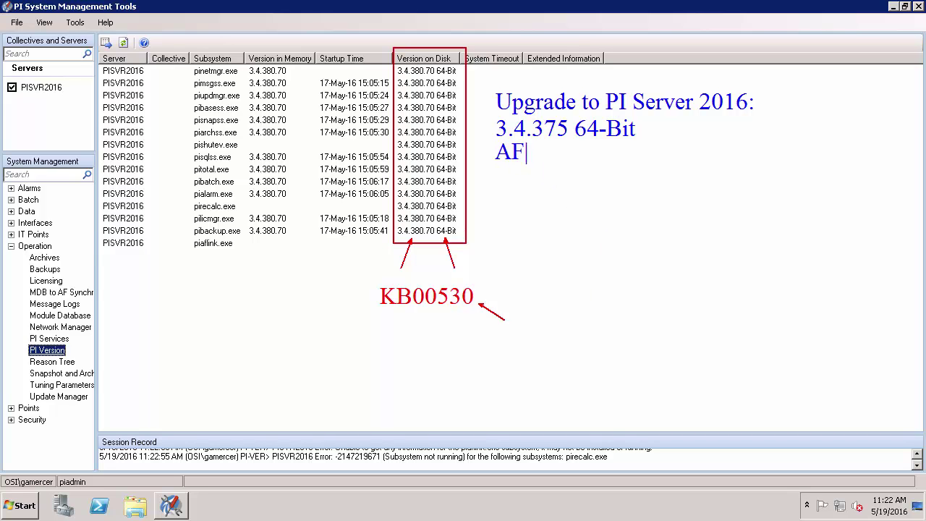
type(" Server")
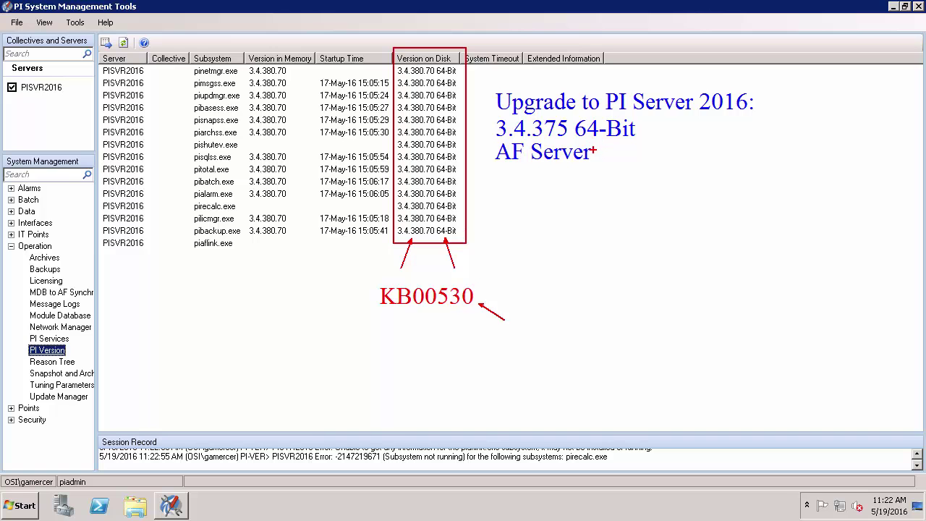
mouse_move(583, 145)
left_mouse_down()
mouse_move(599, 164)
mouse_move(593, 156)
mouse_move(584, 163)
left_mouse_up()
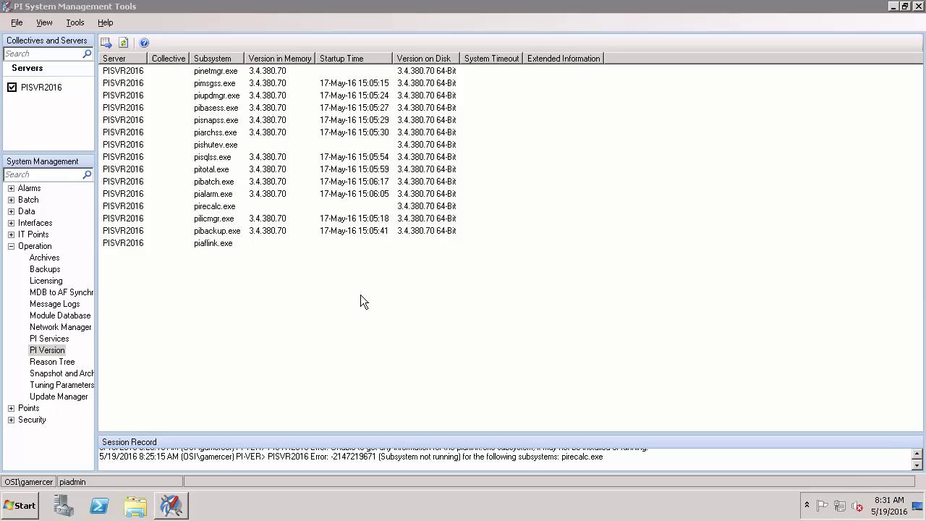
Launch Internet Explorer and load livelibrary.osisoft.com
left_click(18, 510)
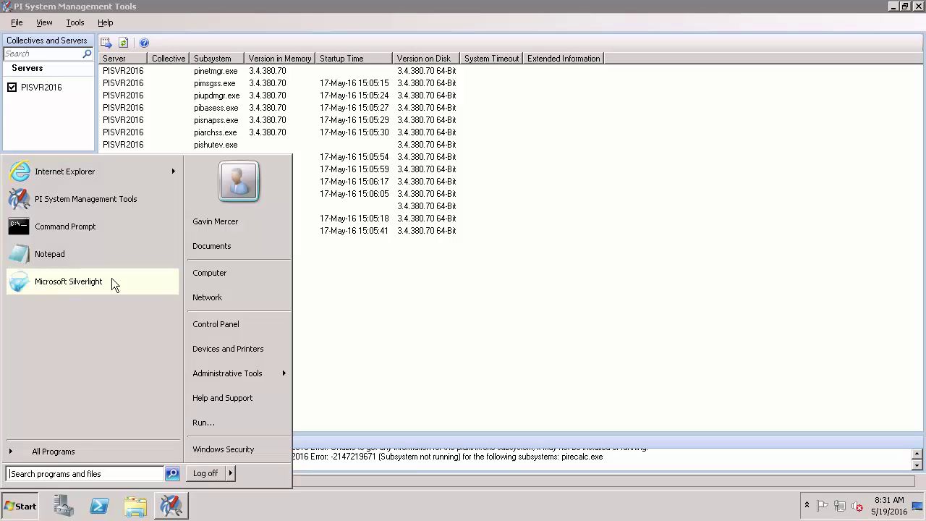
left_click(95, 168)
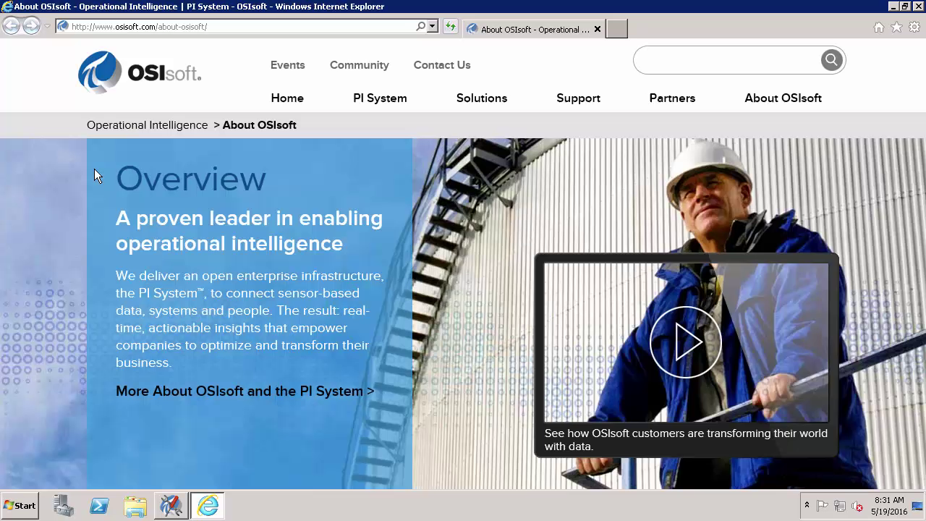
left_click(324, 26)
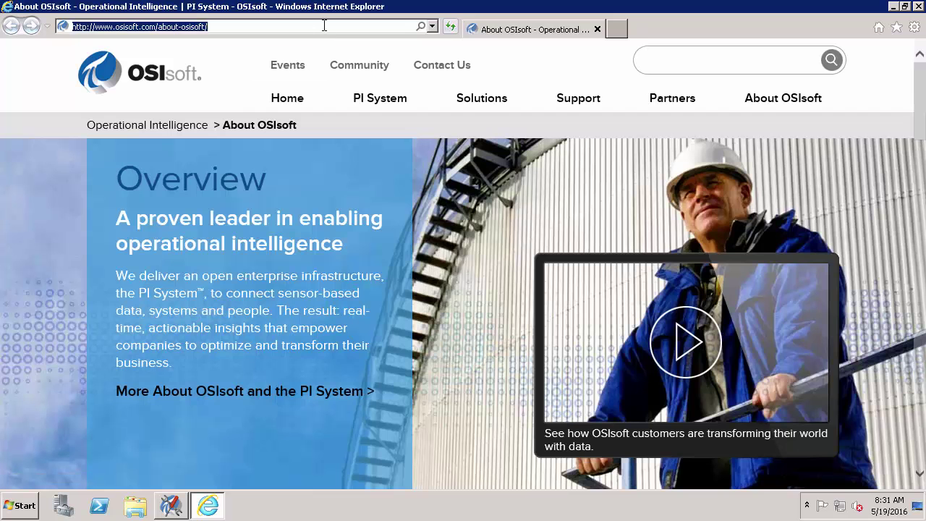
type("livelibra")
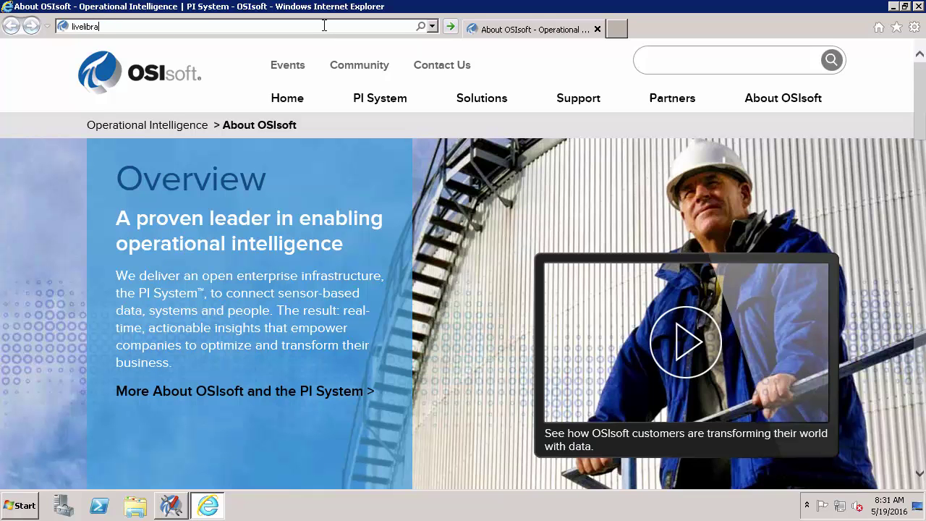
type("ry.osisoft.com")
key("Return")
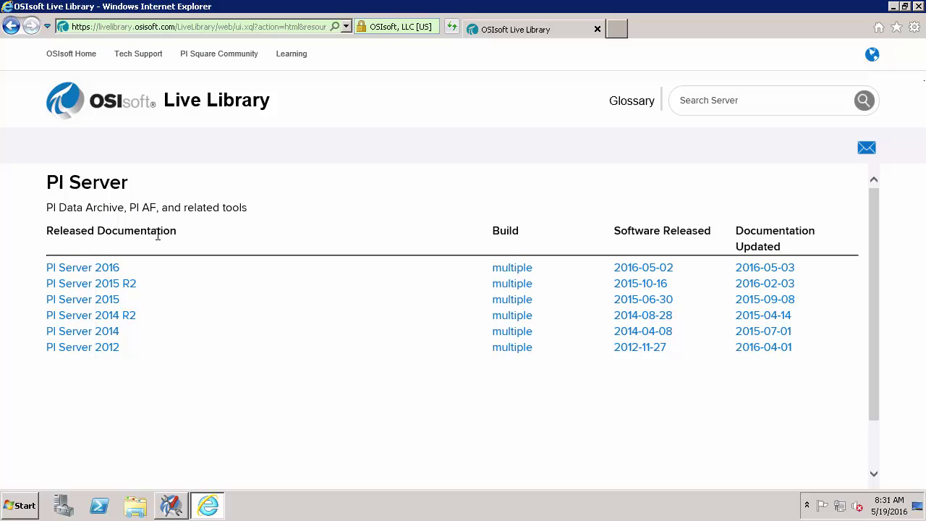
In PI Server 2016 docs, expand PI Server installation through Welcome down to PI System overview
left_click(73, 269)
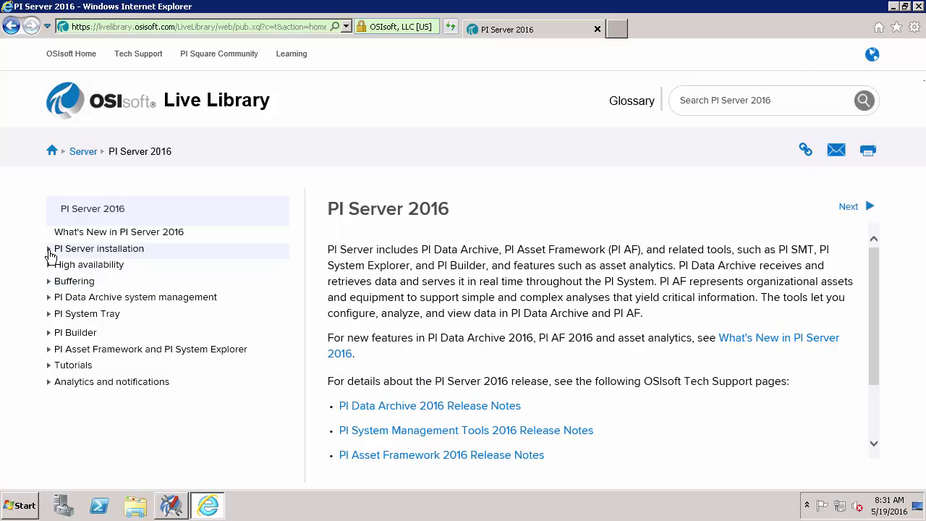
left_click(48, 249)
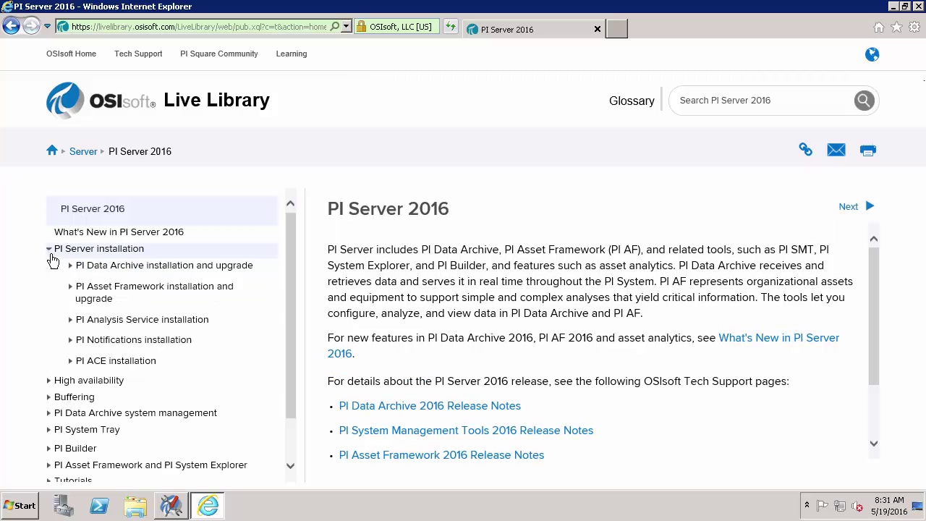
left_click(70, 266)
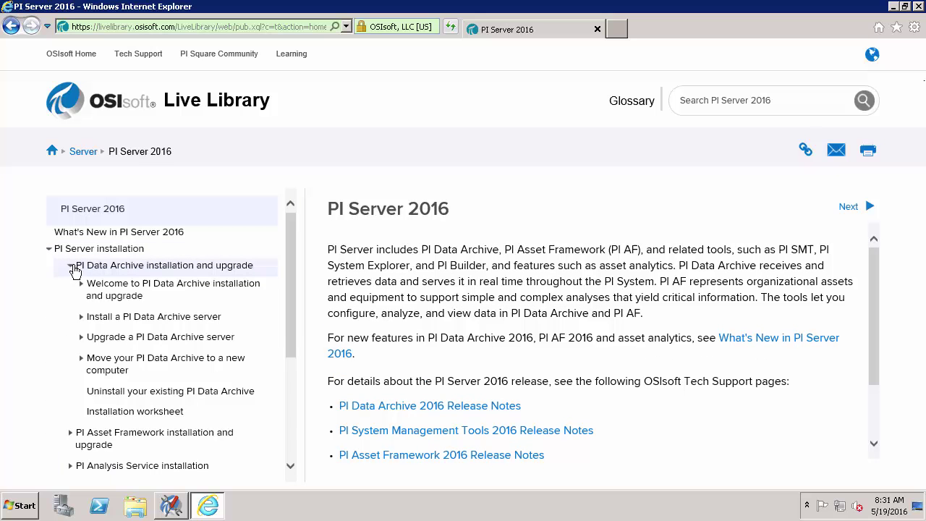
left_click(81, 284)
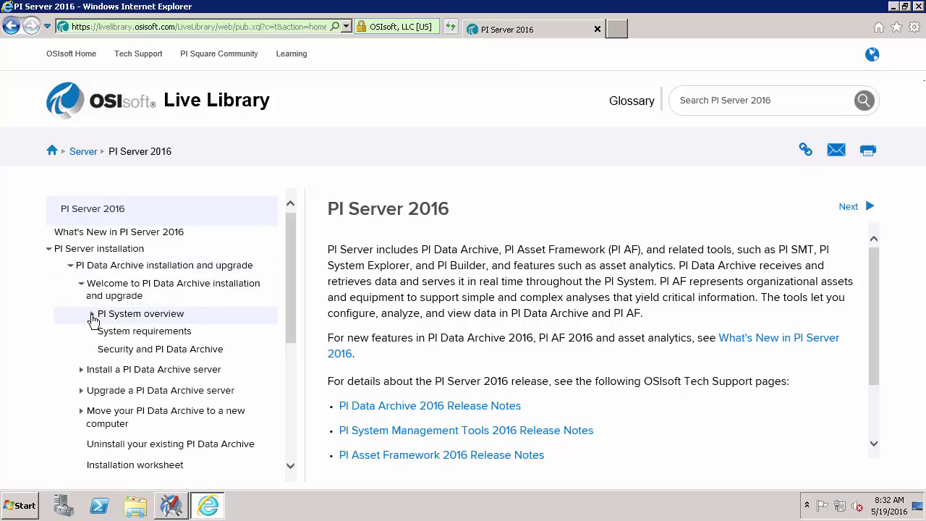
left_click(92, 315)
Open PI System components and mark the PI Data Archive/PI AF Server icon with a red box and arrow
left_click(190, 336)
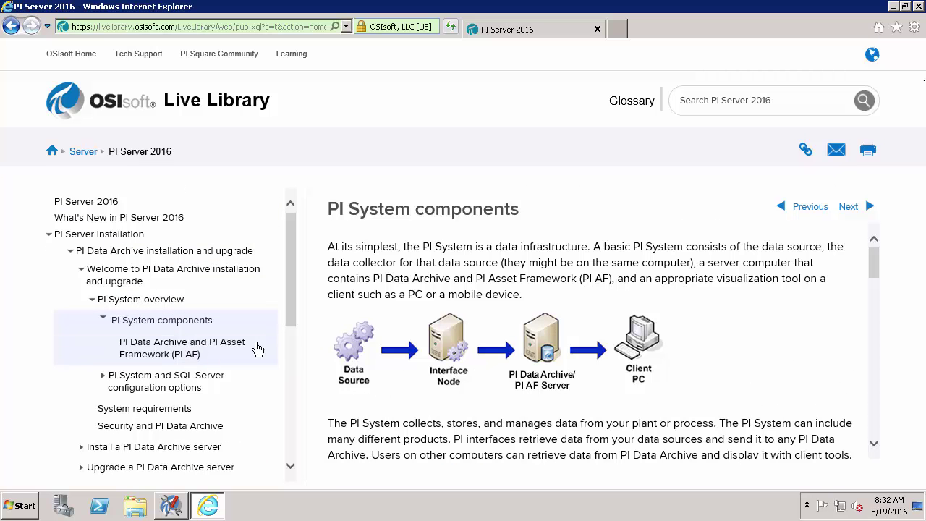
left_click_drag(499, 296, 586, 408)
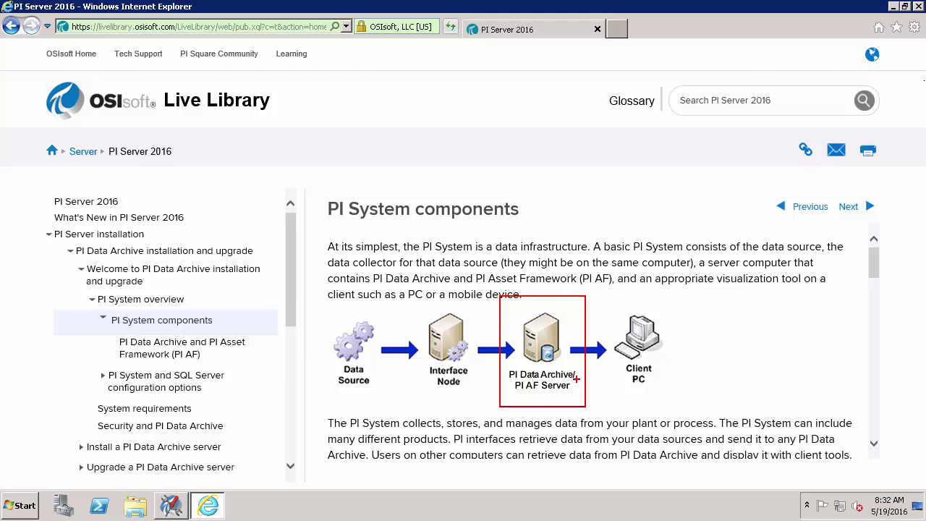
mouse_move(577, 376)
left_mouse_down()
mouse_move(600, 386)
mouse_move(601, 398)
left_mouse_up()
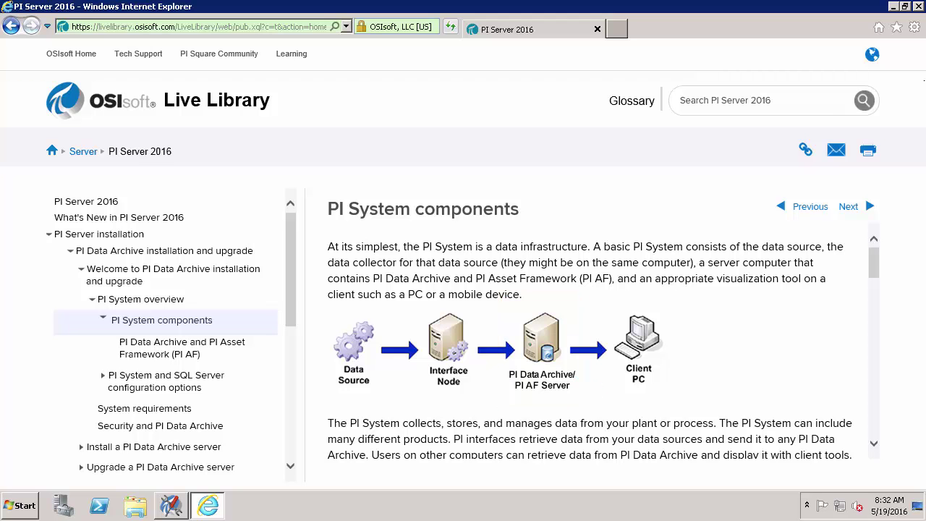
left_click(174, 393)
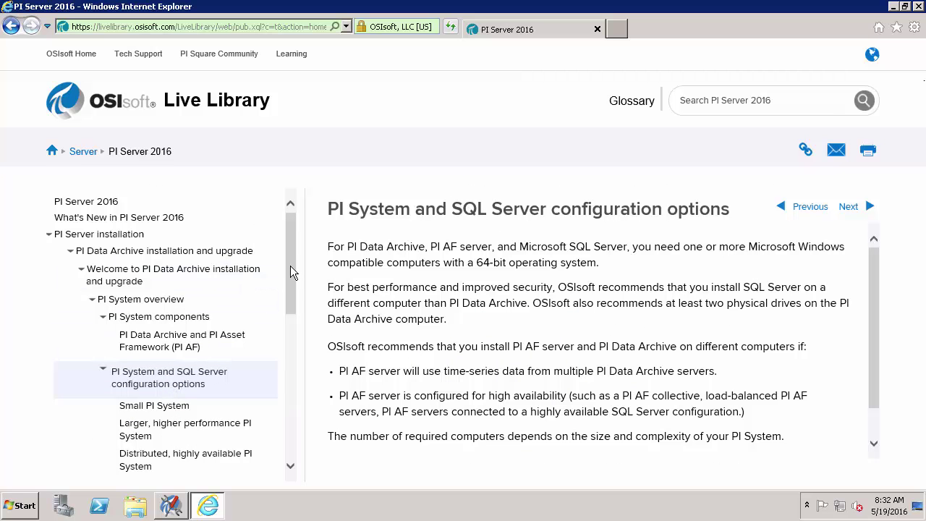
scroll(291, 268, "down", 2)
left_click_drag(294, 282, 294, 307)
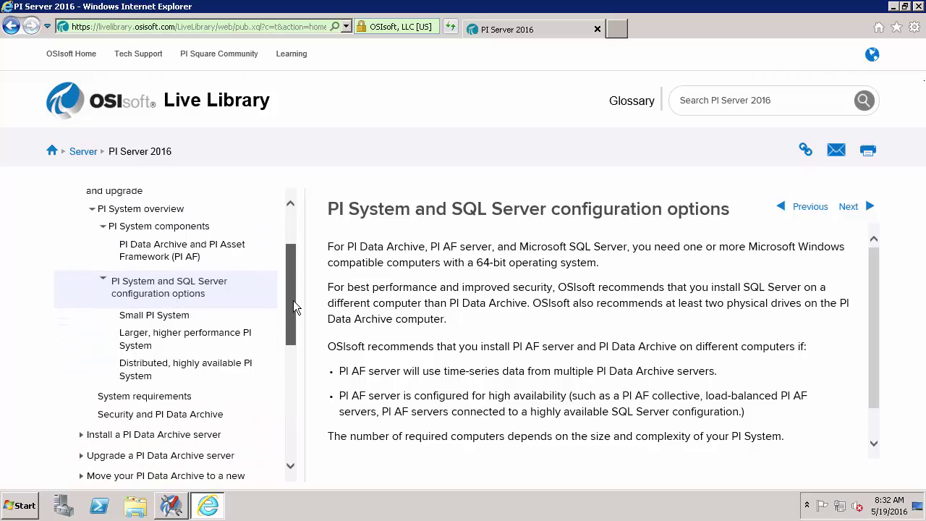
left_click(151, 306)
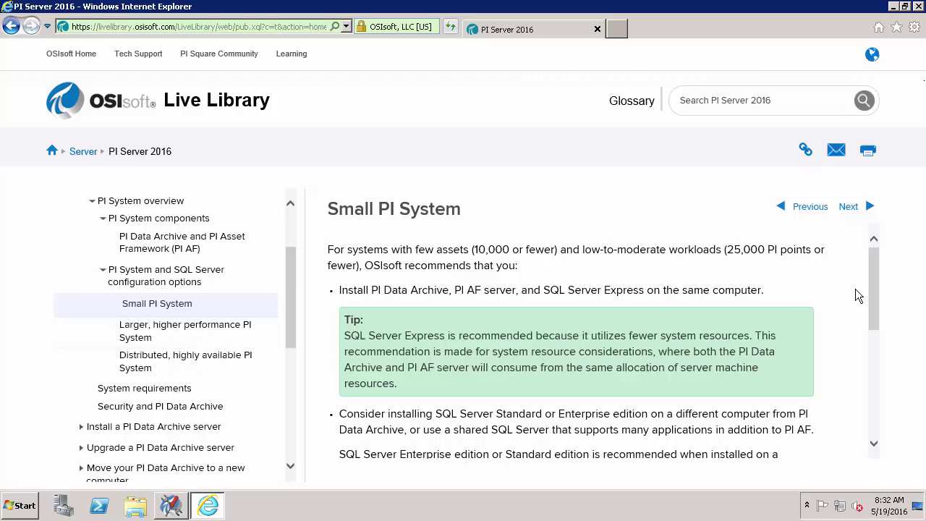
left_click_drag(871, 274, 872, 372)
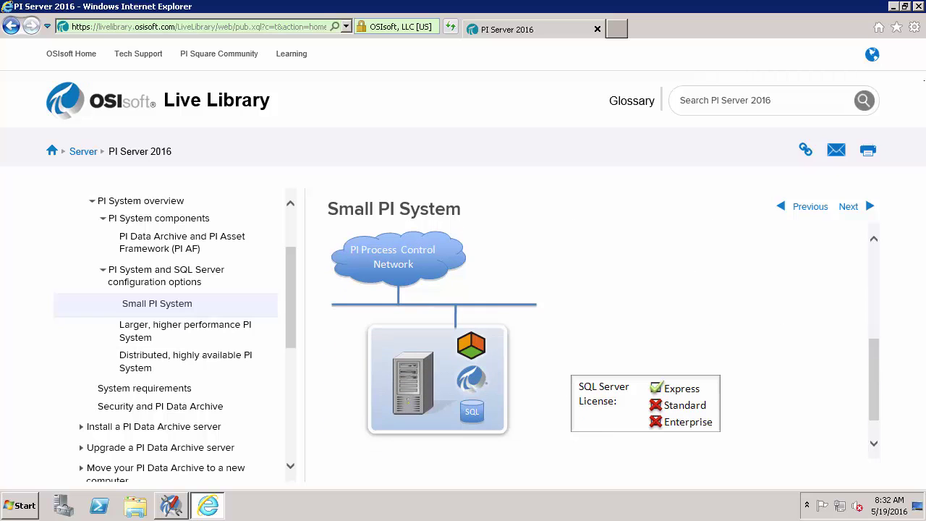
left_click_drag(494, 379, 548, 368)
left_click_drag(490, 343, 542, 333)
left_click_drag(705, 388, 753, 381)
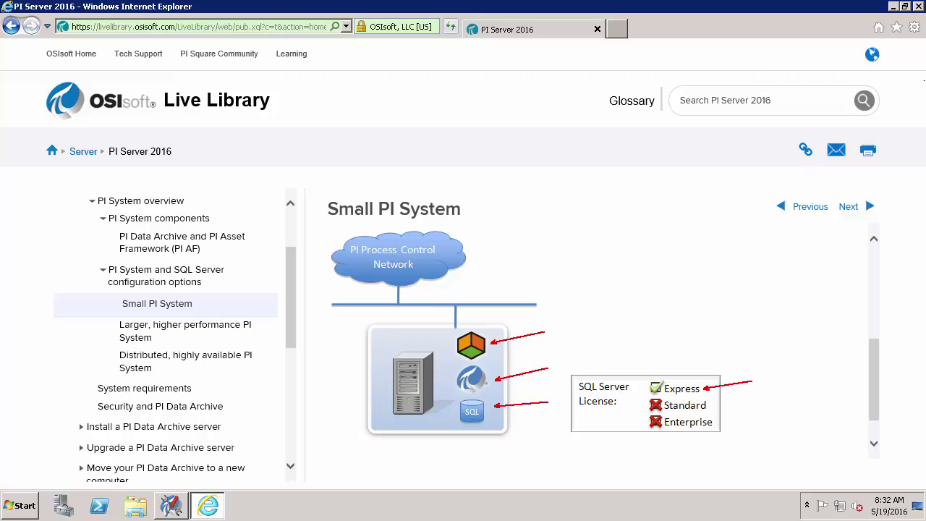
key("Escape")
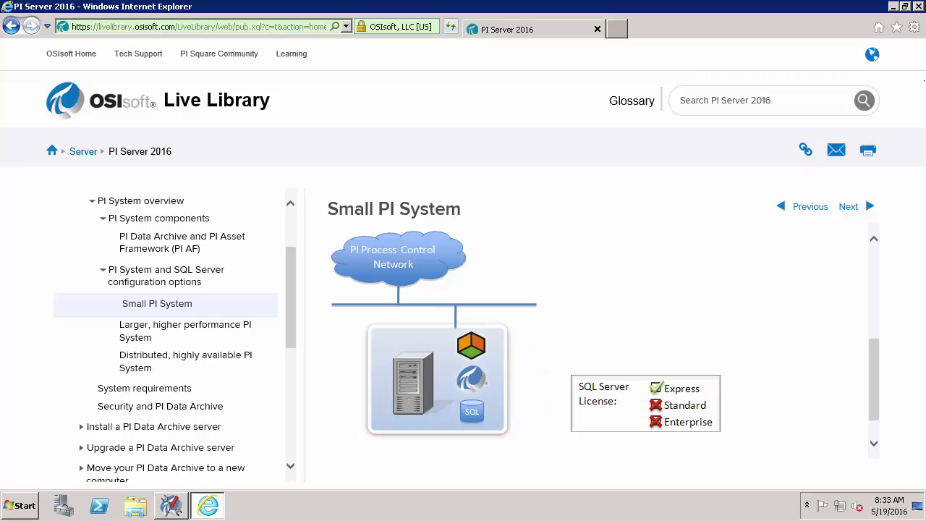
left_click(182, 332)
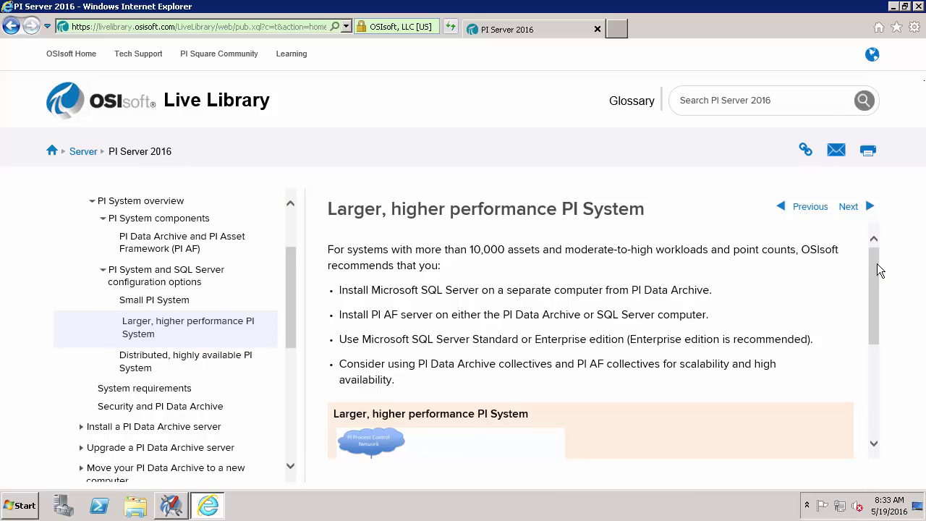
left_click_drag(877, 263, 888, 338)
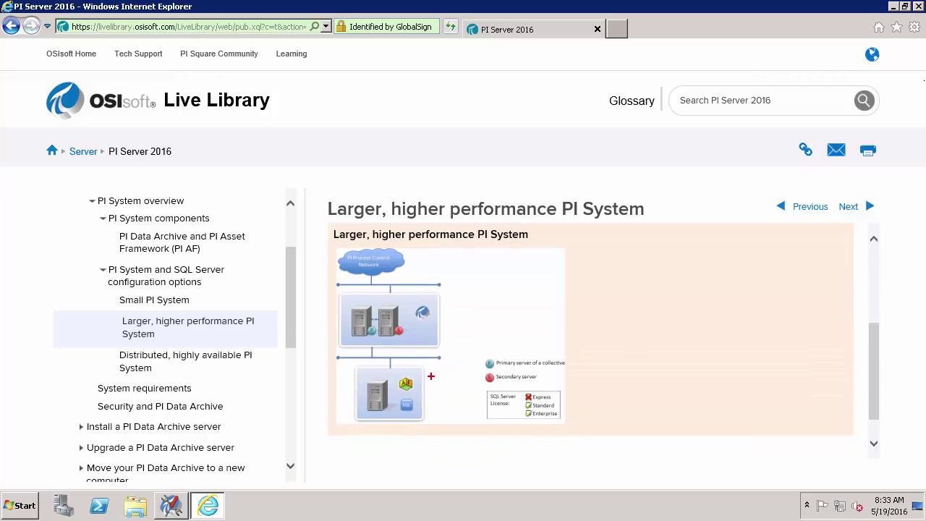
left_click_drag(416, 382, 449, 375)
left_click_drag(425, 404, 457, 396)
left_click_drag(440, 312, 470, 306)
left_click_drag(342, 299, 409, 337)
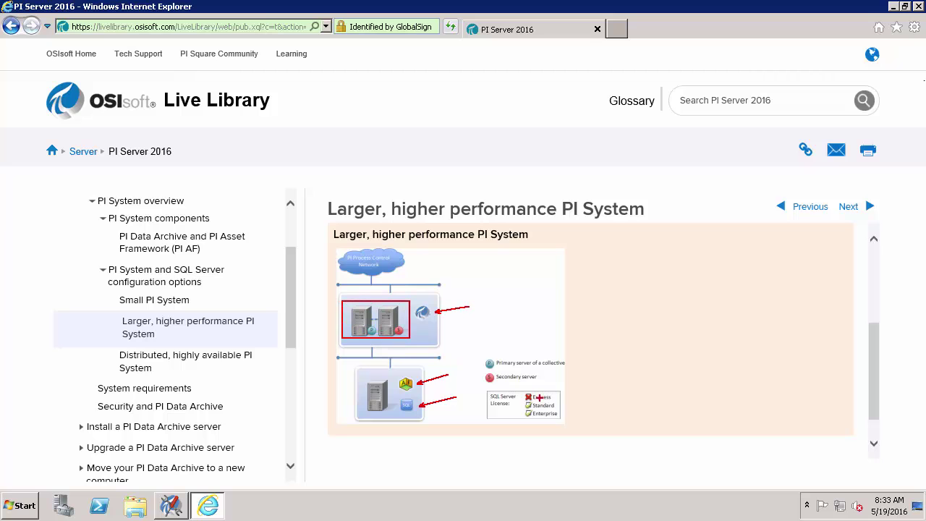
left_click_drag(556, 410, 605, 409)
key("Escape")
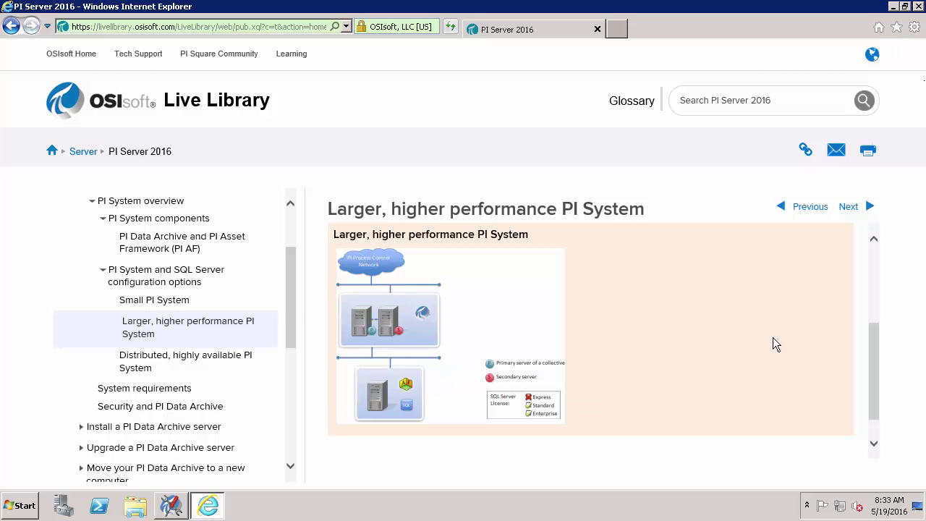
View the Distributed, highly available PI System page, then the Small PI System page
left_click(160, 369)
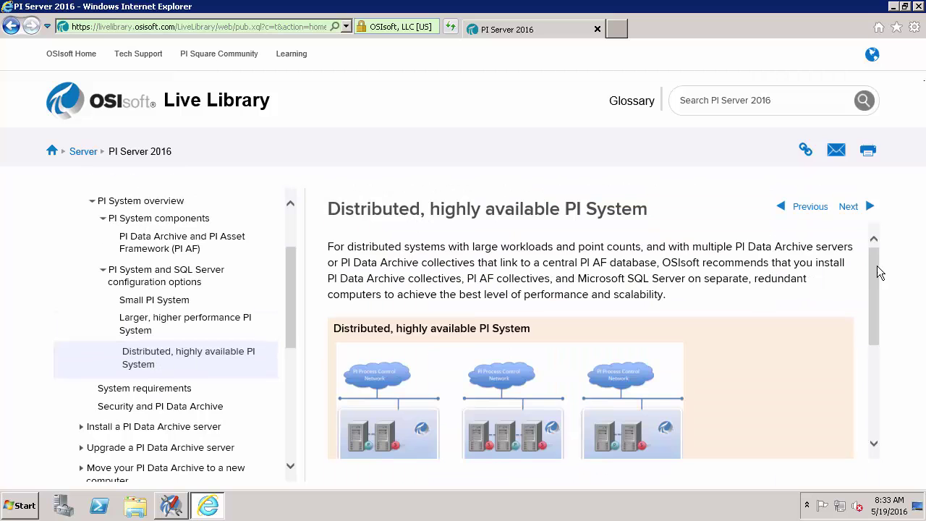
left_click_drag(877, 266, 880, 327)
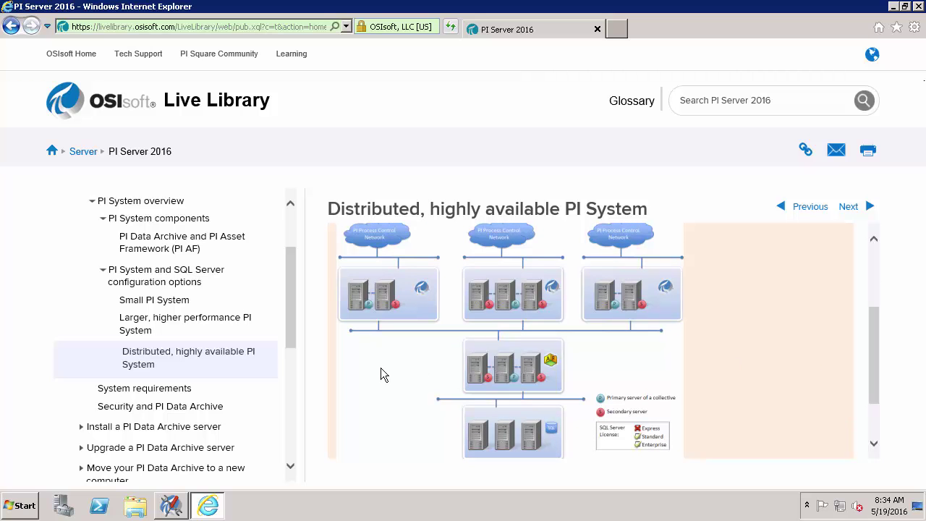
left_click(146, 303)
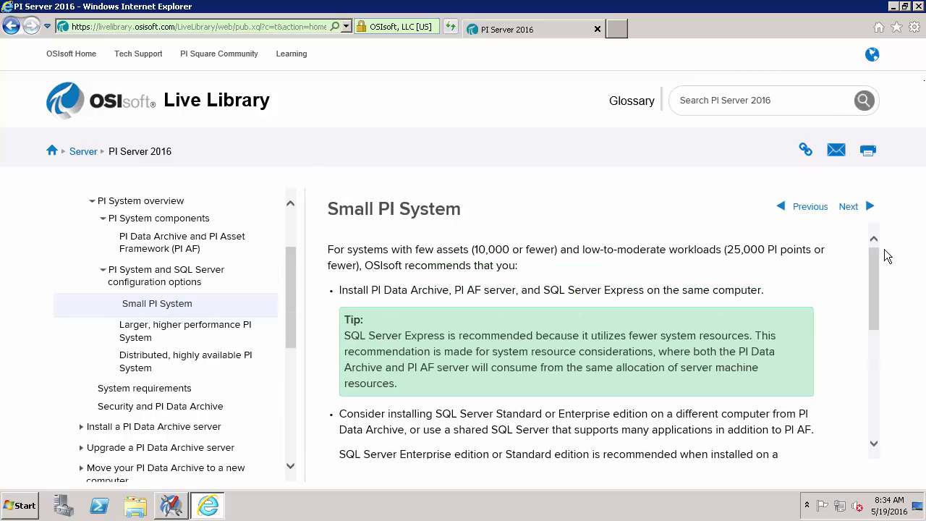
left_click_drag(870, 257, 879, 352)
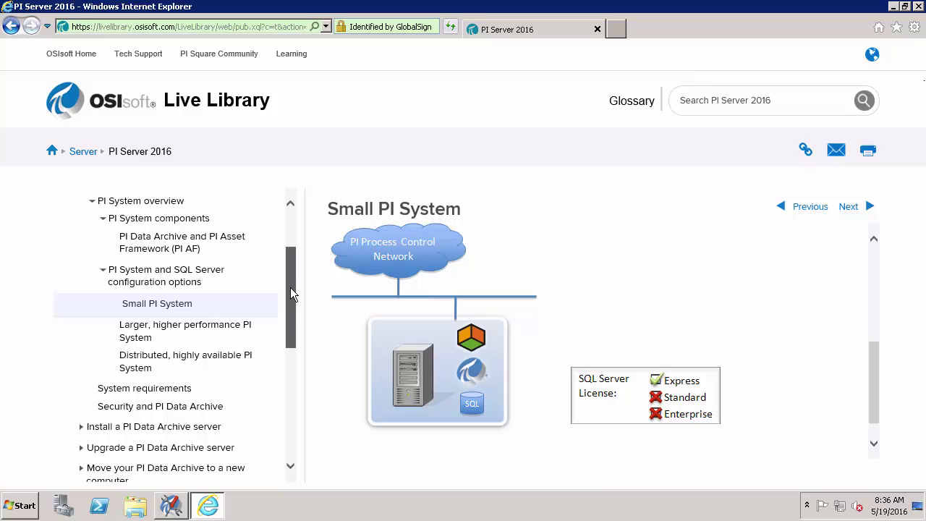
left_click_drag(290, 287, 290, 339)
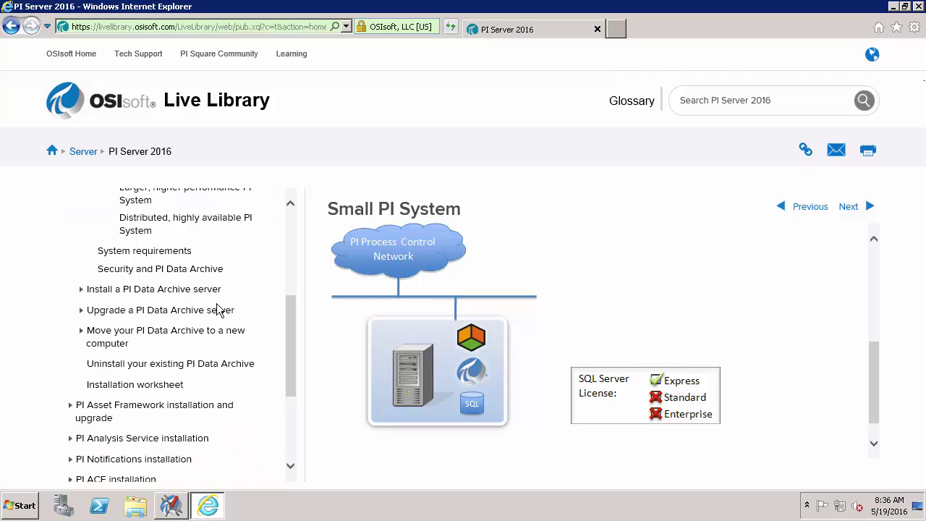
Open Phase 1: Pre-upgrade, follow System requirements, and box the Windows Server 2008 R2 SP1 requirement
left_click(81, 311)
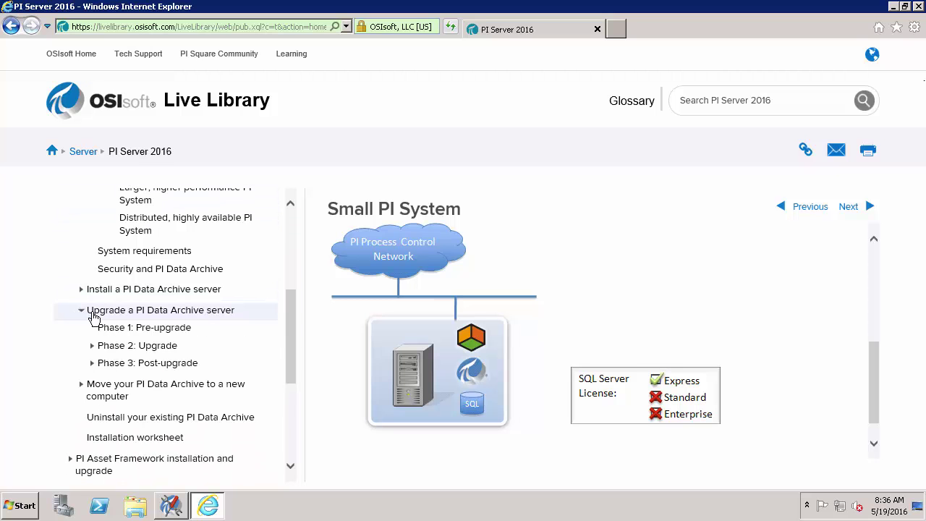
left_click(125, 332)
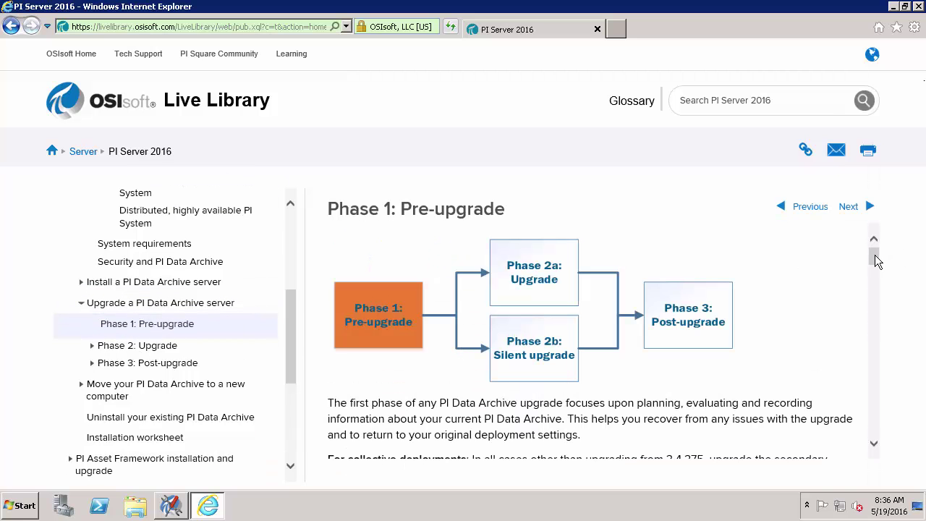
left_click_drag(875, 254, 876, 360)
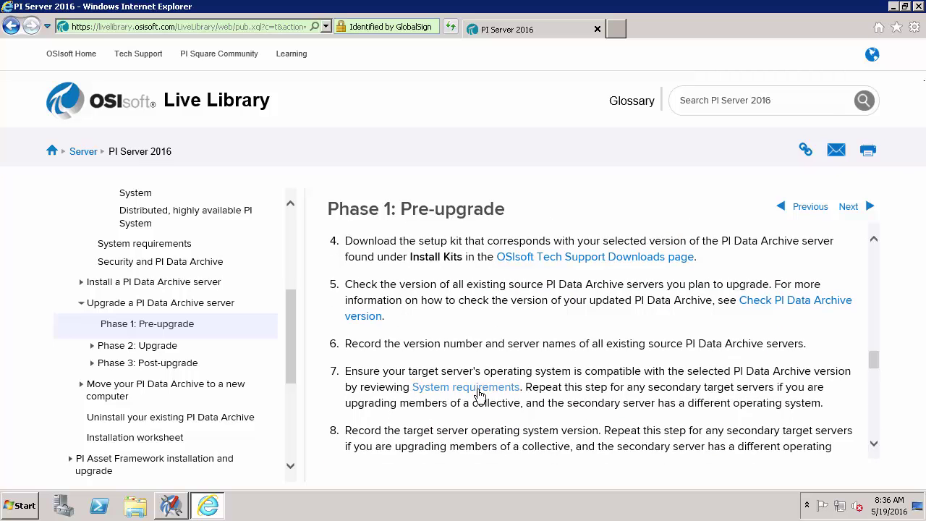
left_click(479, 391)
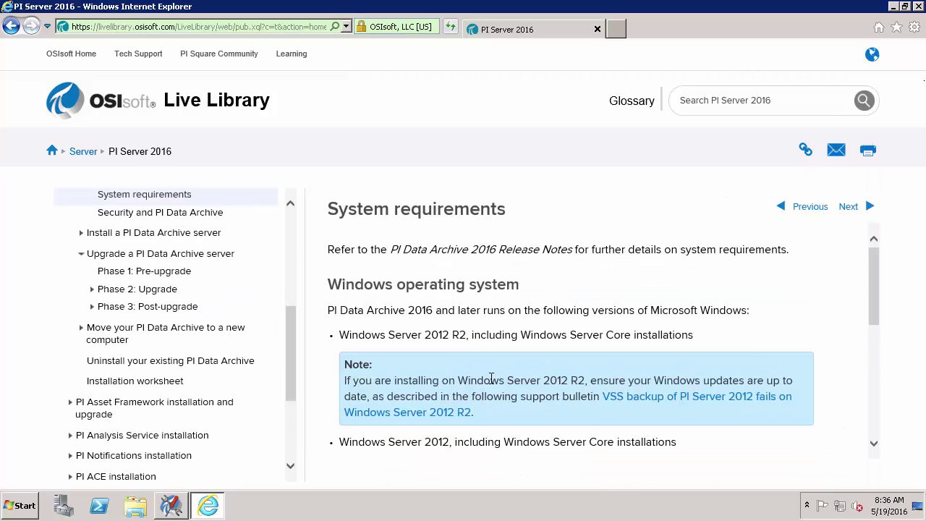
left_click_drag(871, 273, 876, 295)
mouse_move(323, 386)
left_mouse_down()
mouse_move(669, 412)
mouse_move(817, 412)
left_mouse_up()
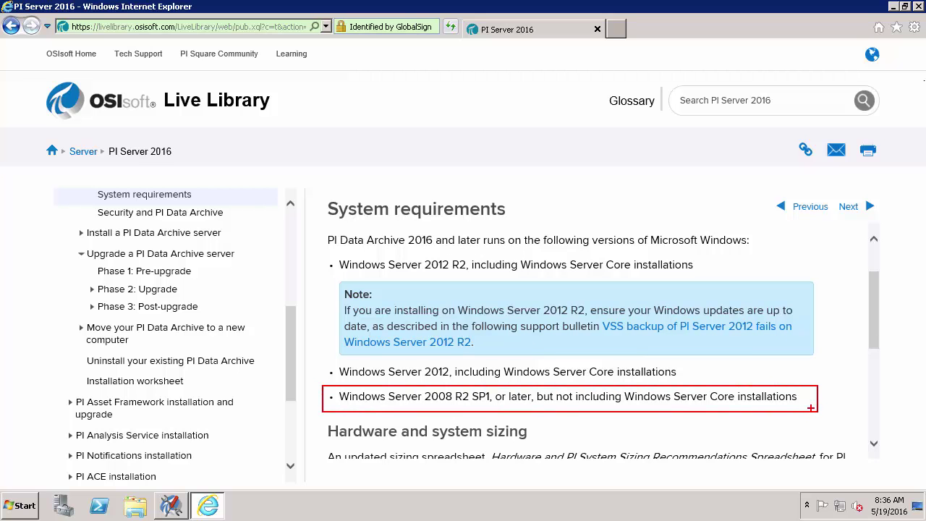
key("Escape")
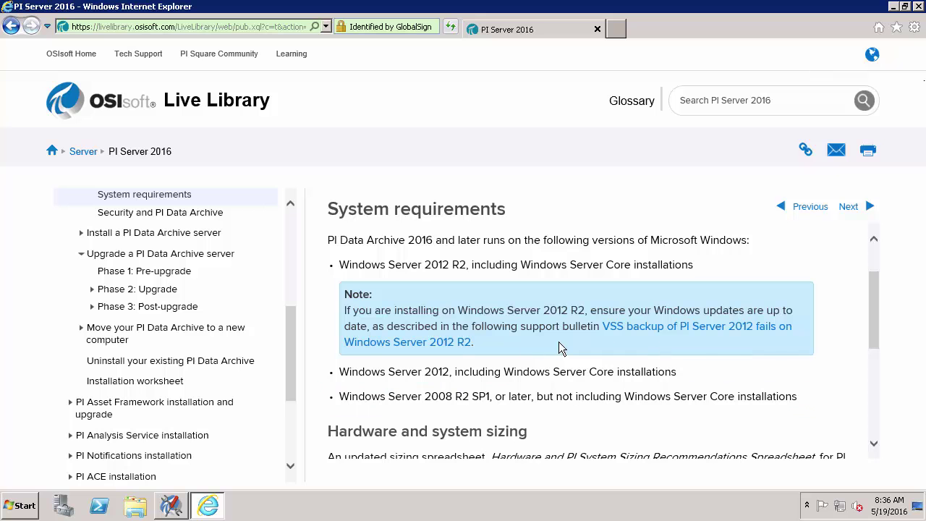
Box the Hardware and system sizing section and point an arrow at the sizing spreadsheet
left_click_drag(873, 287, 879, 339)
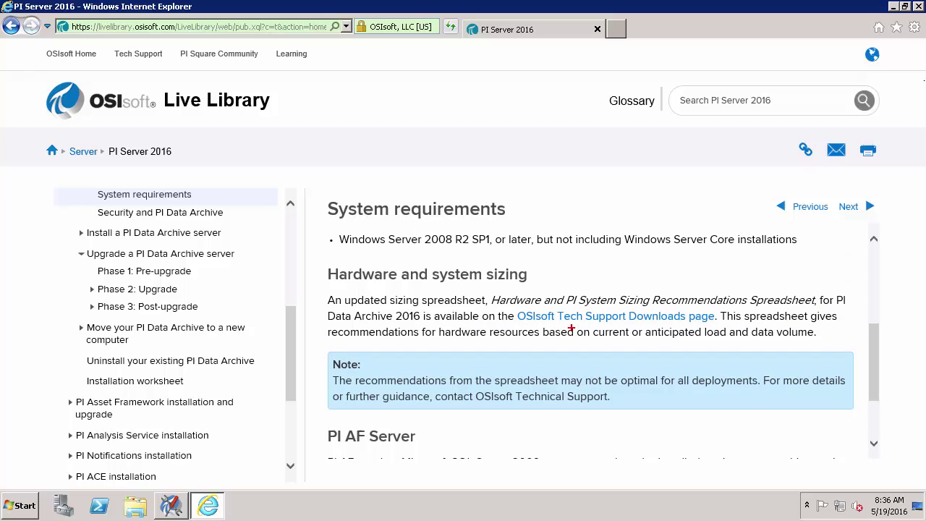
mouse_move(319, 263)
left_mouse_down()
mouse_move(594, 373)
mouse_move(766, 411)
mouse_move(864, 420)
left_mouse_up()
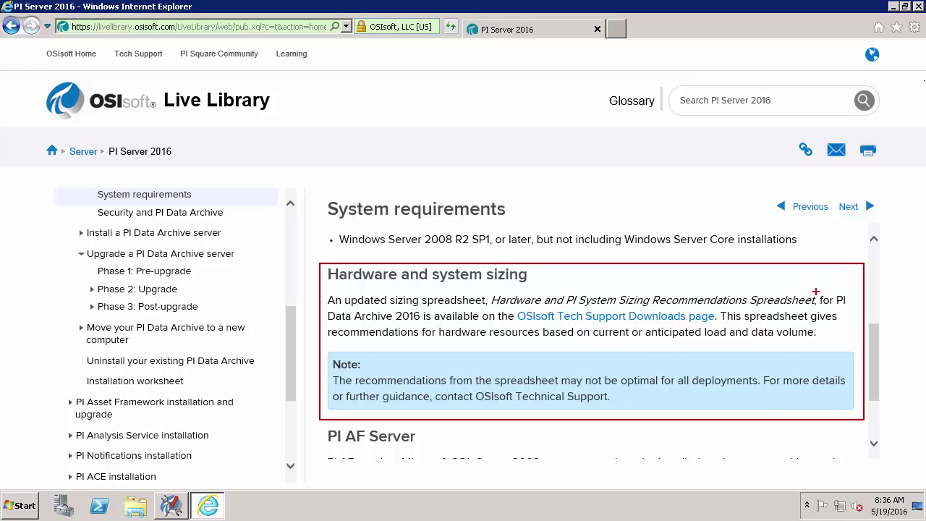
left_click_drag(817, 293, 836, 284)
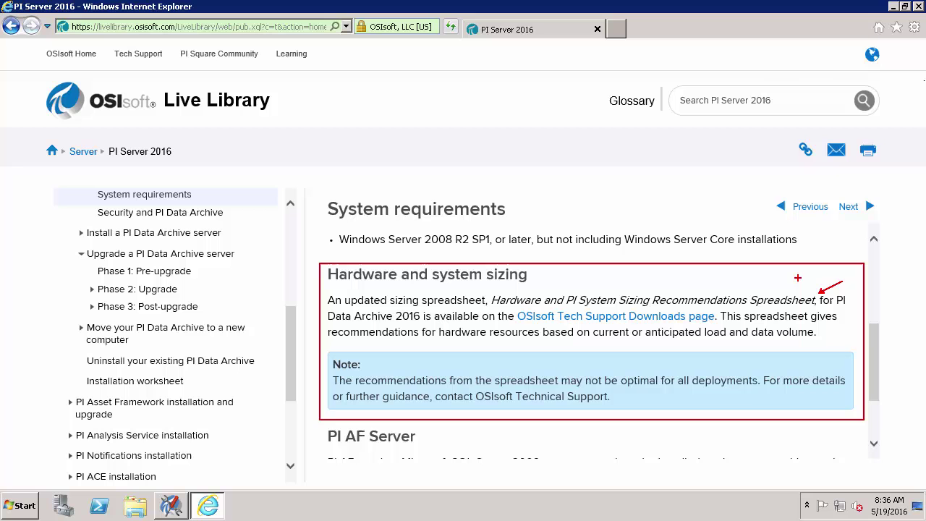
key("Escape")
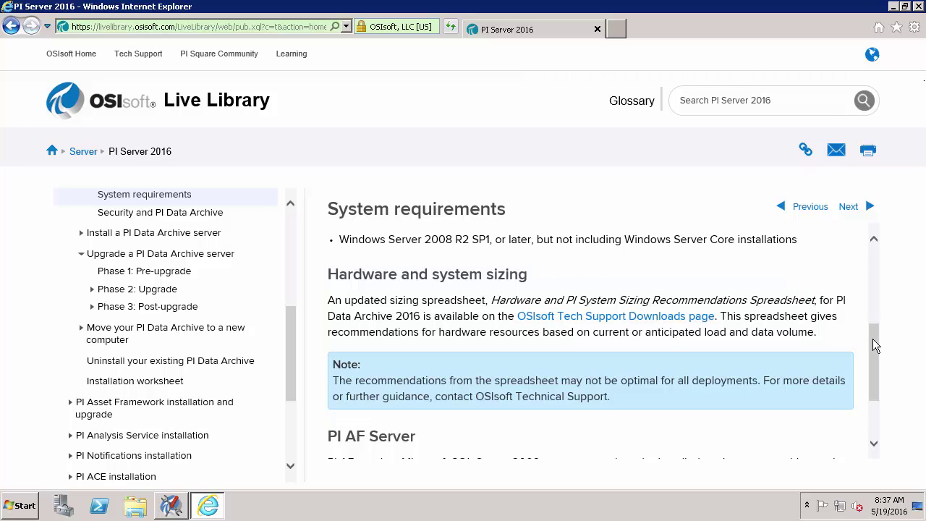
Open a Windows Explorer window showing the C: drive
left_click_drag(872, 339, 867, 373)
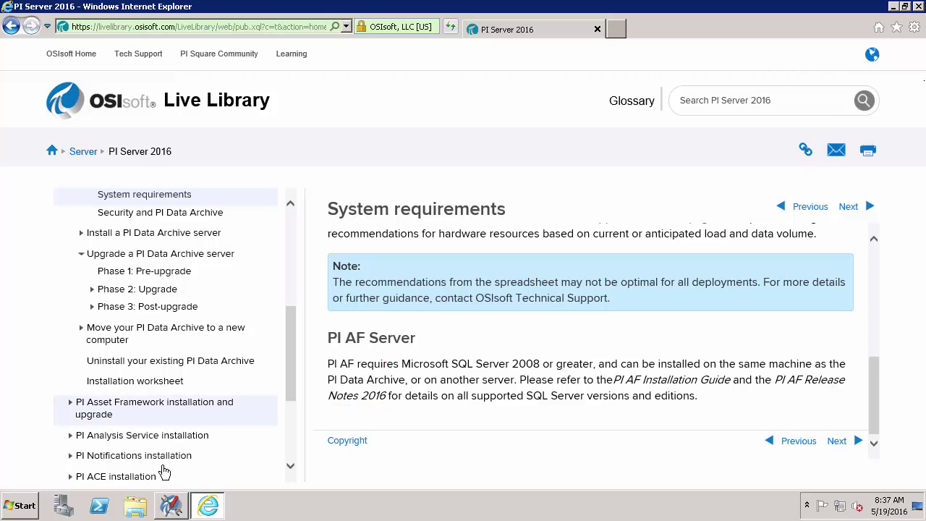
left_click(140, 510)
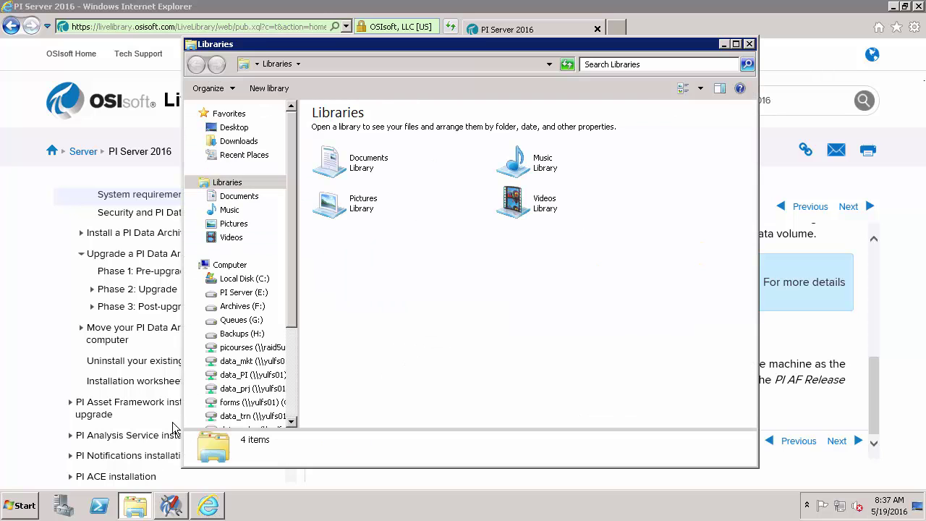
left_click(249, 279)
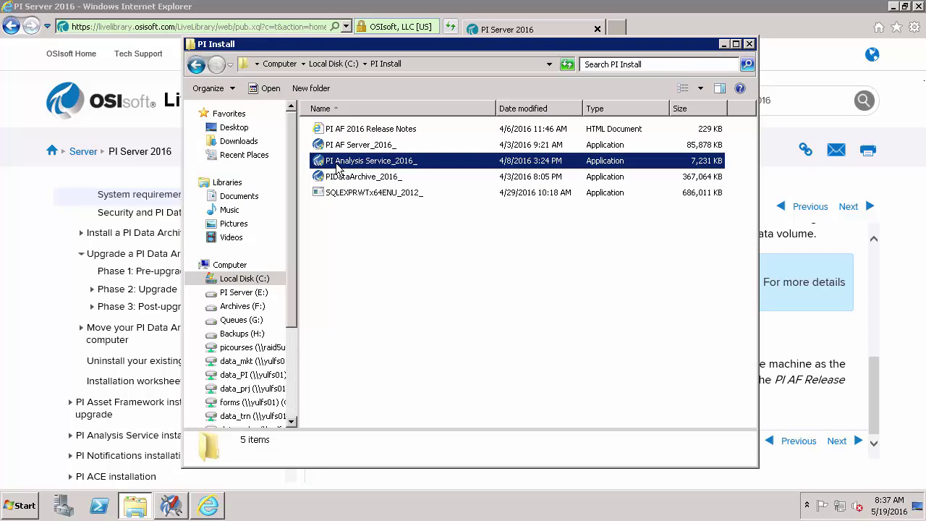
Open PI AF 2016 Release Notes, jump to Operating Systems, and box the Windows Server 2008 R2 SP1 row
double_click(358, 129)
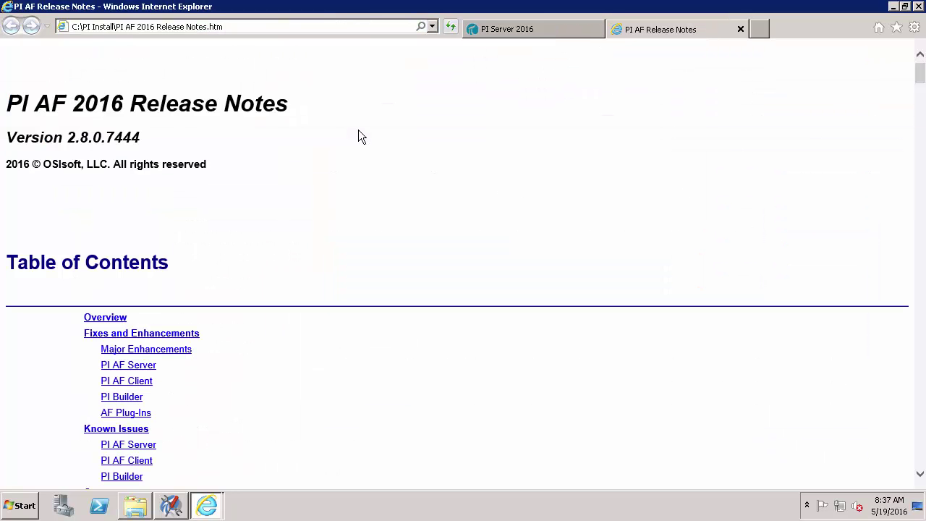
scroll(359, 131, "down", 3)
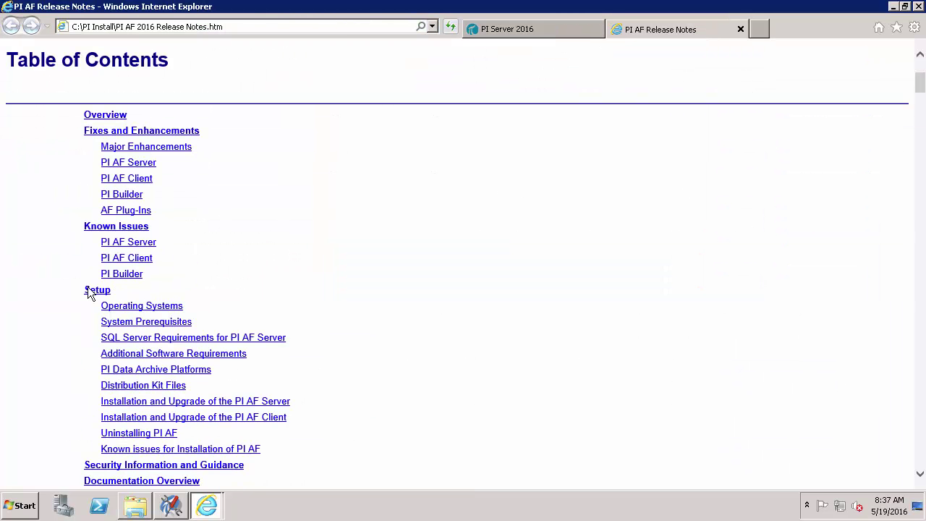
left_click(129, 307)
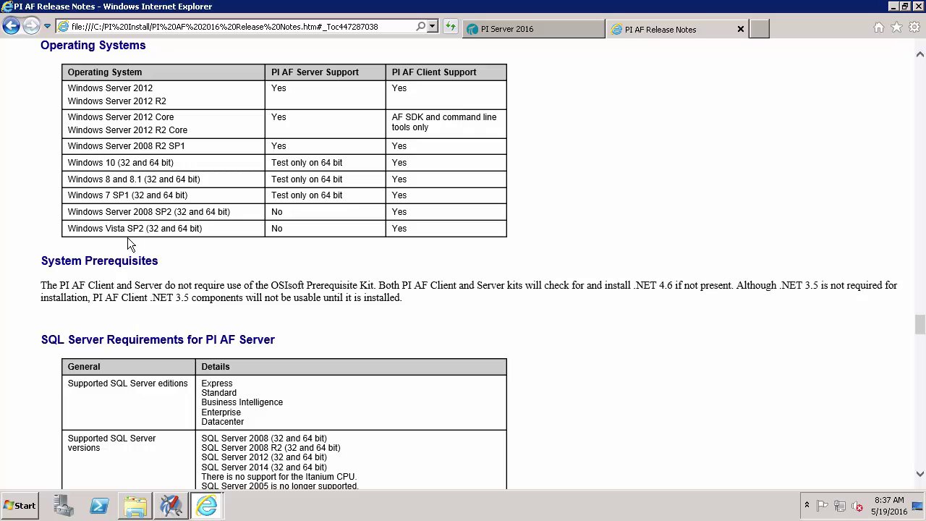
key("ctrl+2")
left_click_drag(65, 137, 311, 152)
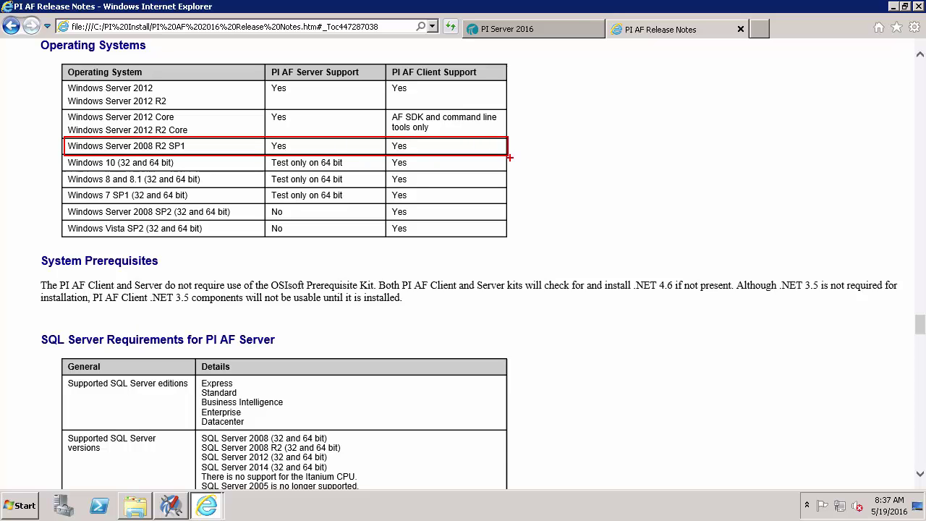
key("Escape")
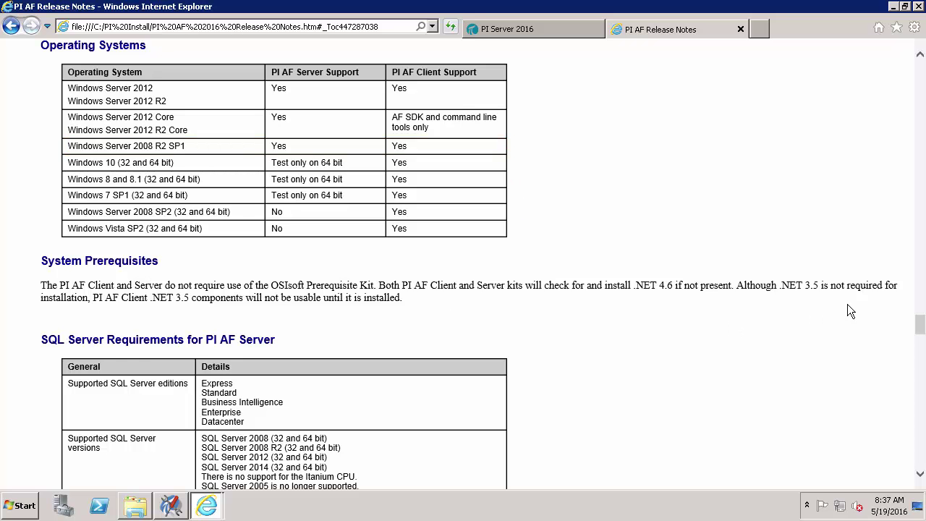
Point arrows at the SQL Server 2012 support and Express edition entries
scroll(920, 326, "down", 3)
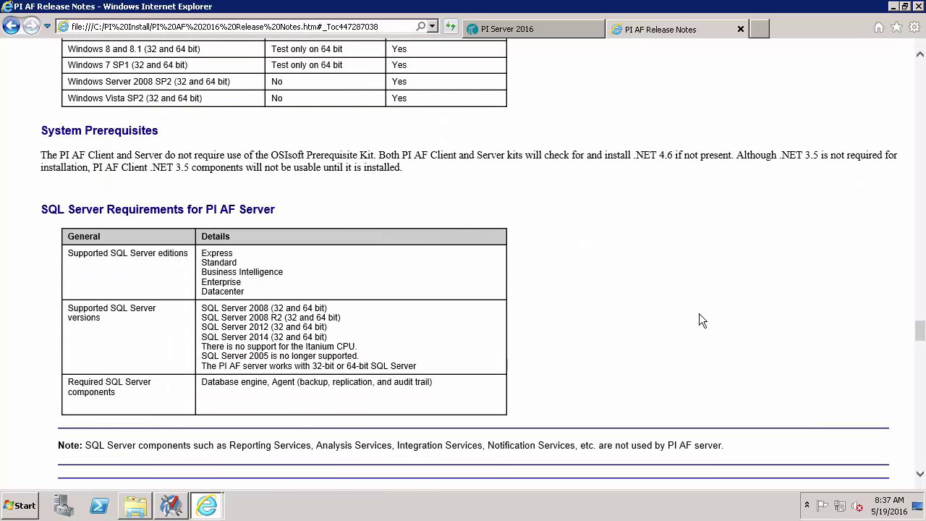
key("ctrl+2")
left_click_drag(329, 327, 354, 327)
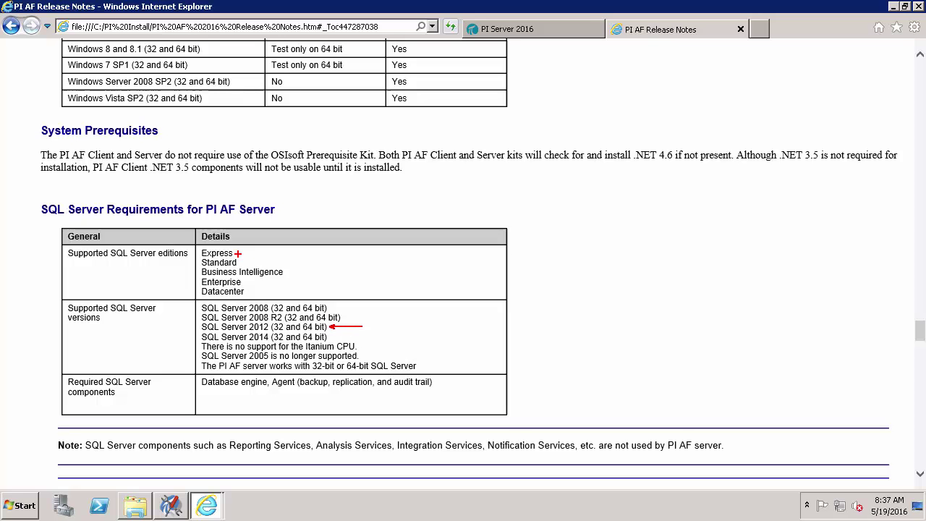
left_click_drag(238, 253, 265, 253)
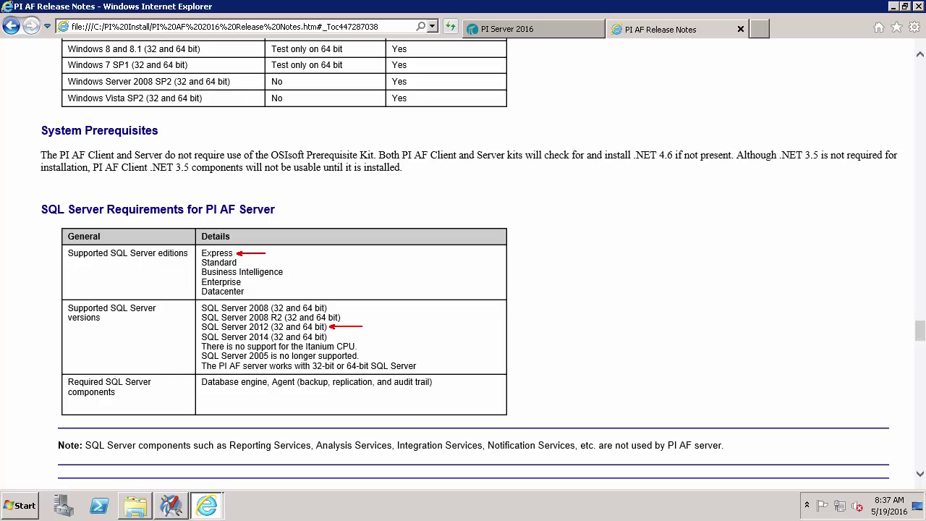
key("Escape")
At the PI AF Server installation section, box AF SQL Script Execution and sysadmin, and arrow the manual setup link
left_click_drag(922, 329, 920, 373)
key("ctrl+2")
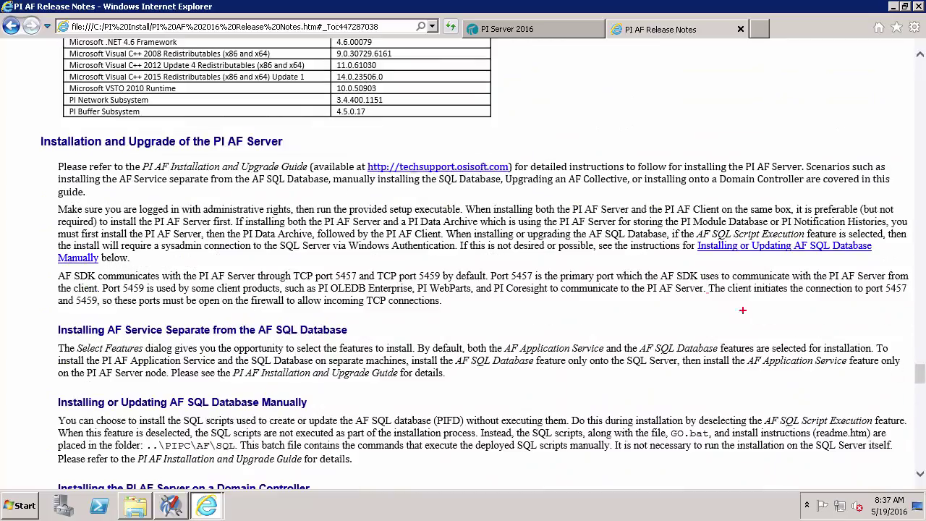
mouse_move(694, 226)
left_mouse_down()
mouse_move(732, 240)
mouse_move(838, 241)
left_mouse_up()
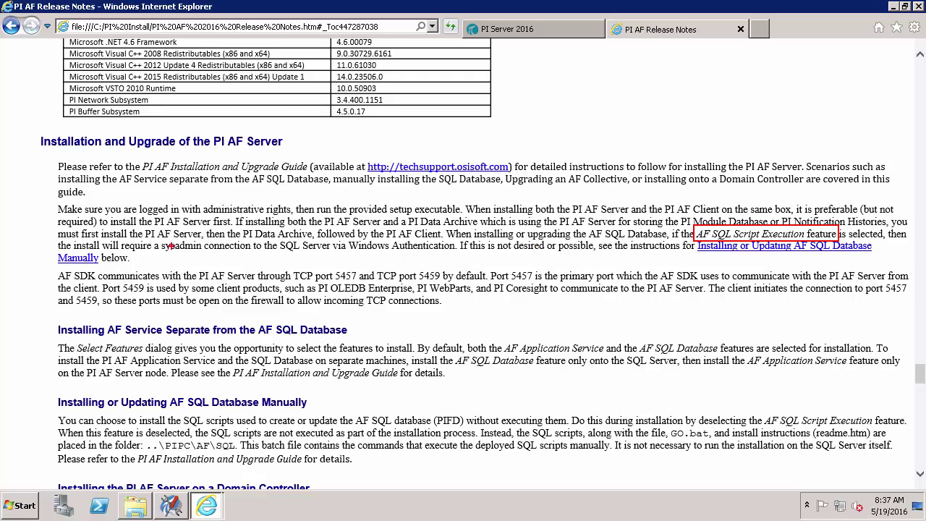
left_click_drag(161, 239, 204, 253)
left_click_drag(715, 251, 678, 267)
key("Escape")
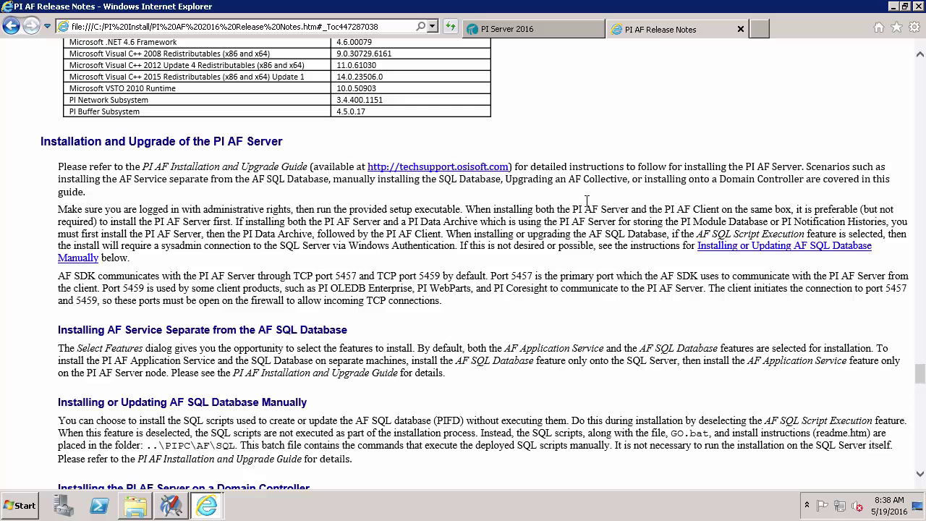
Close the release notes and load techsupport.osisoft.com/troubleshooting/kb/2820osi8 in a new tab
left_click(741, 32)
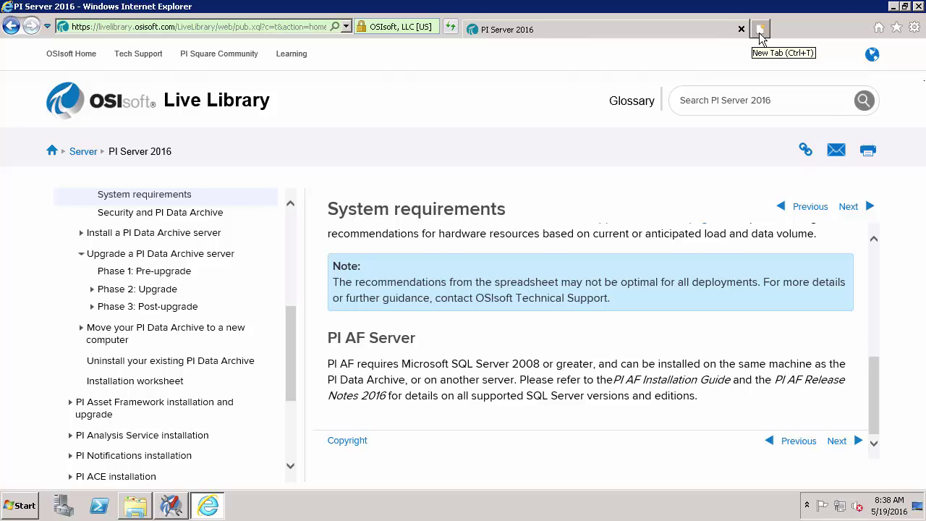
left_click(758, 33)
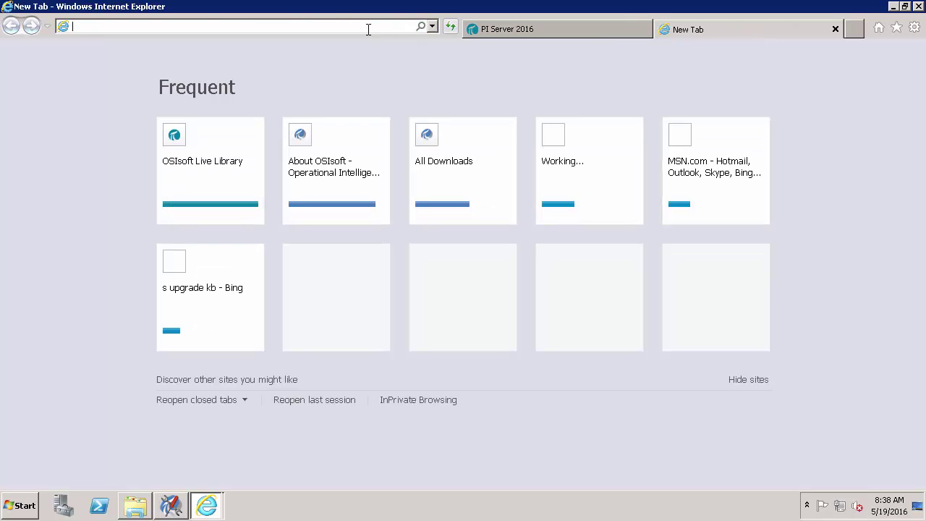
type("techsuppo")
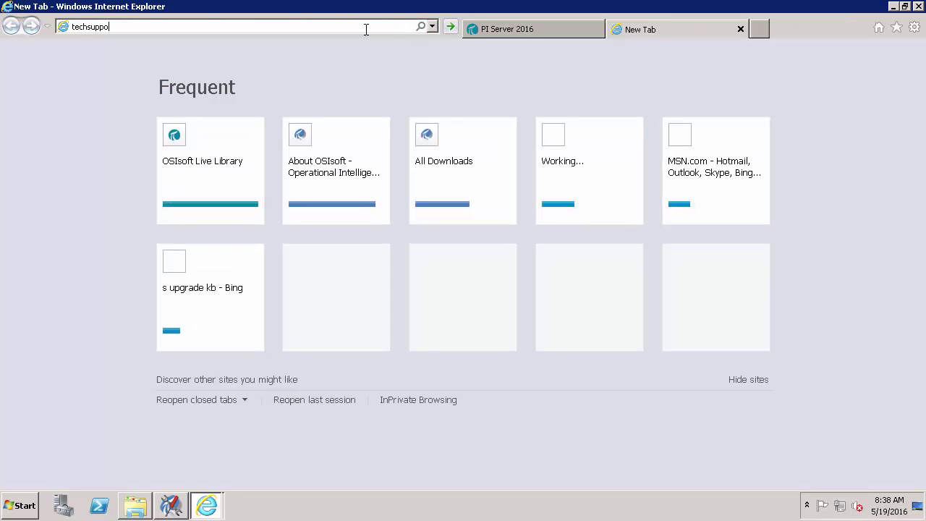
type("rt.osisoft.com/troubleshooting/kb/28")
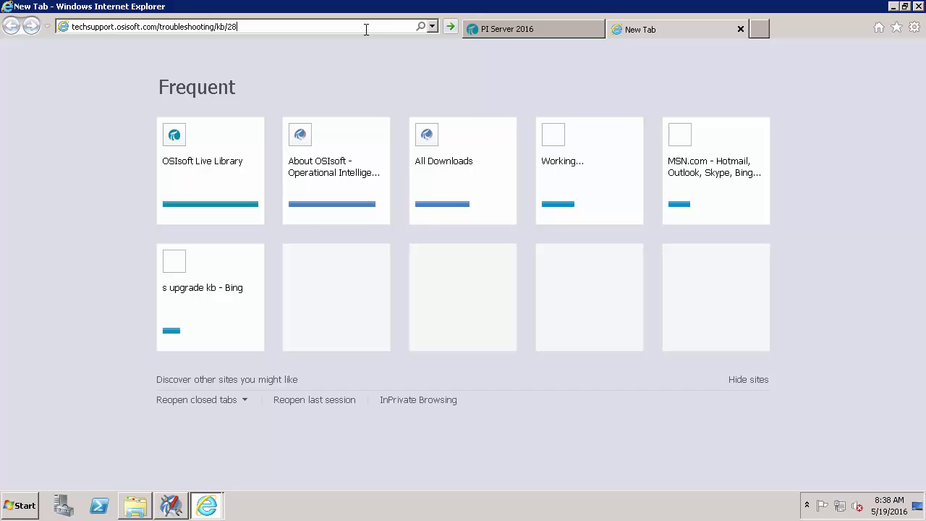
type("20osi8")
key("Return")
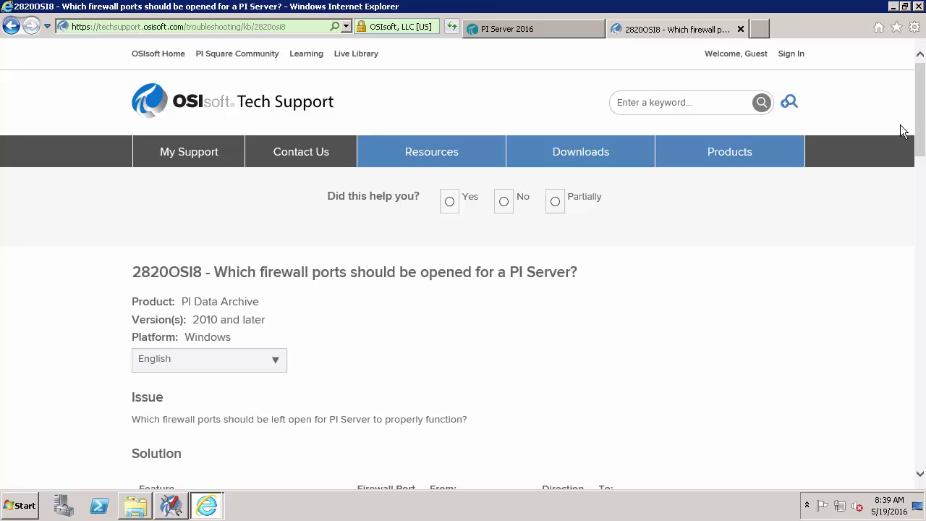
left_click_drag(922, 116, 923, 223)
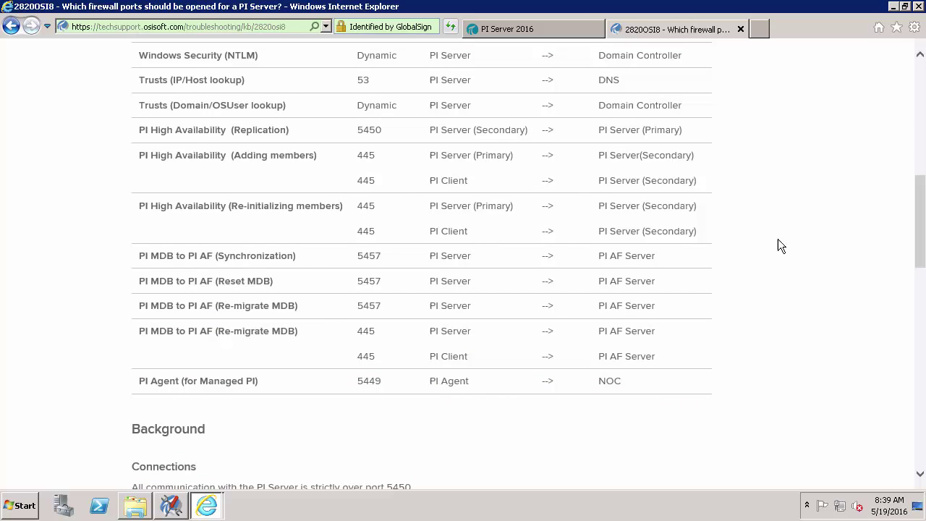
key("ctrl+2")
mouse_move(712, 244)
left_mouse_down()
mouse_move(475, 320)
mouse_move(193, 371)
mouse_move(123, 370)
left_mouse_up()
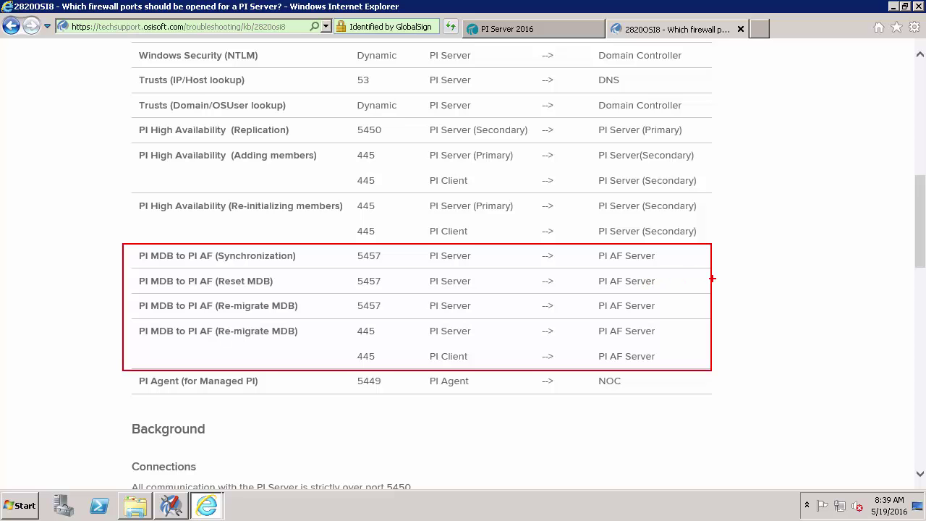
key("Escape")
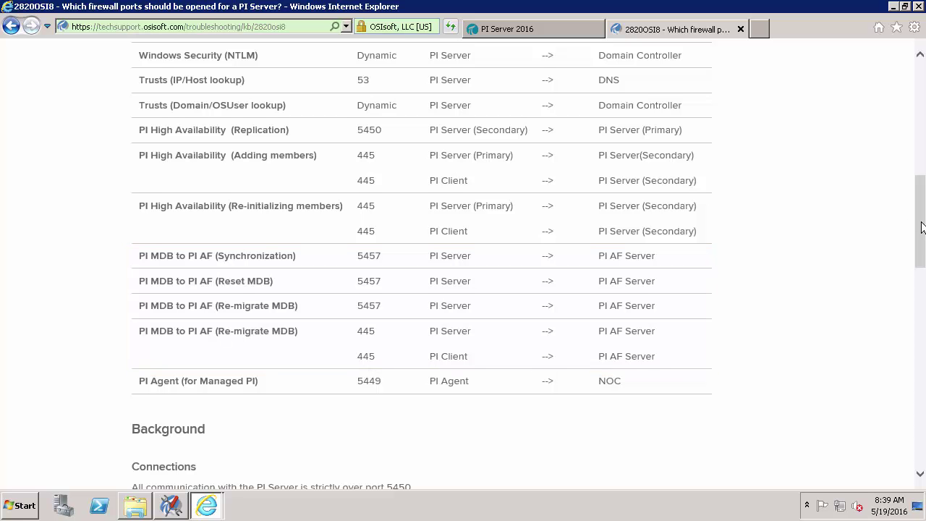
left_click_drag(920, 217, 920, 86)
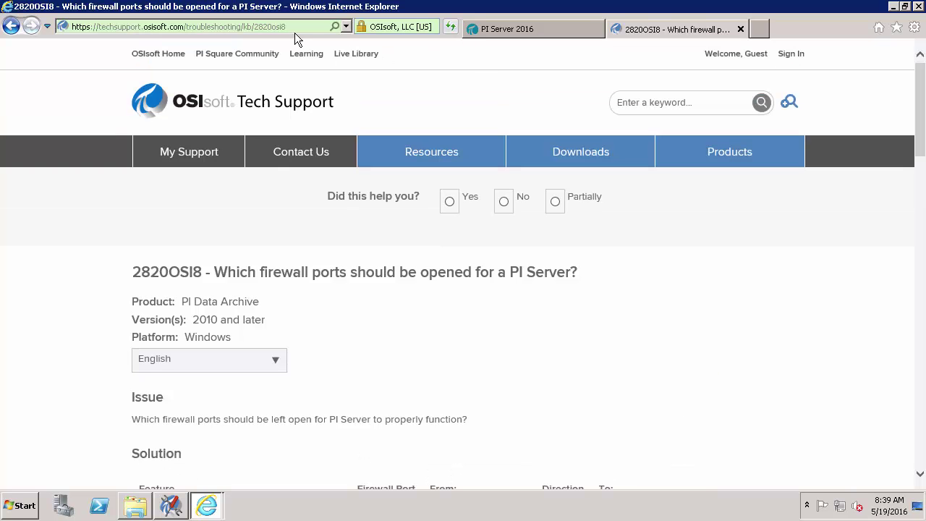
Go to the Tech Support Downloads area and sign in with the account e-mail and password
left_click(150, 108)
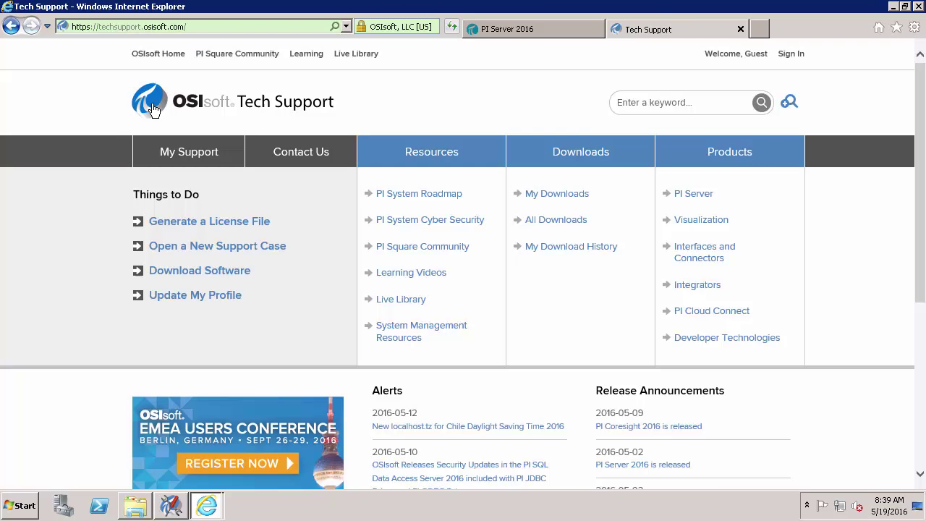
left_click(579, 156)
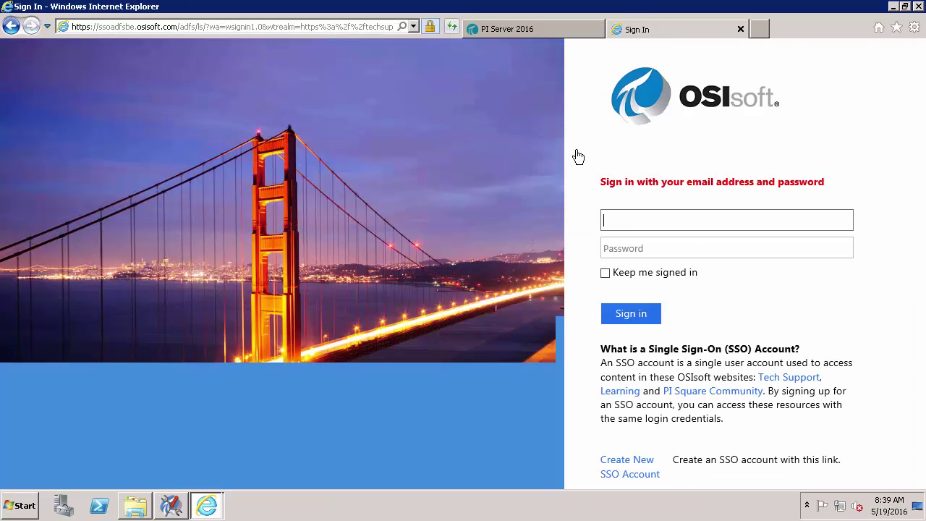
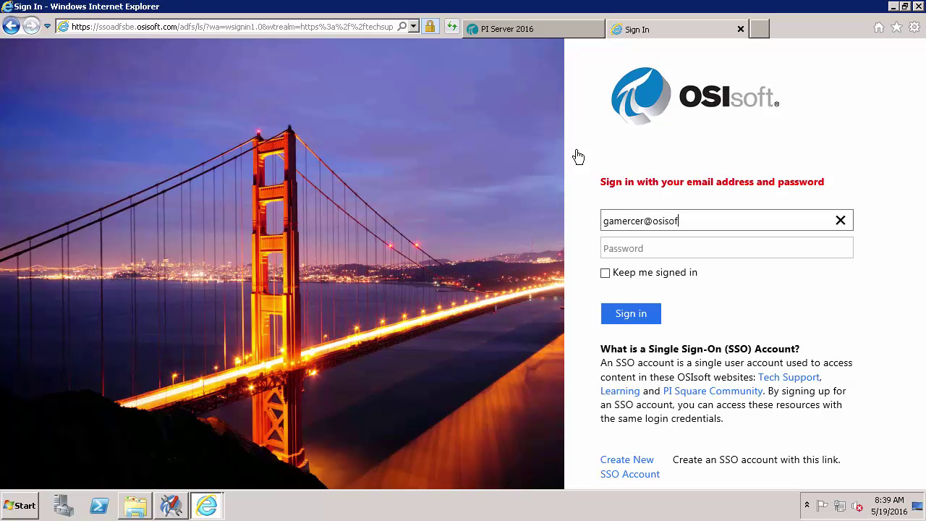
key("Tab")
type("*********")
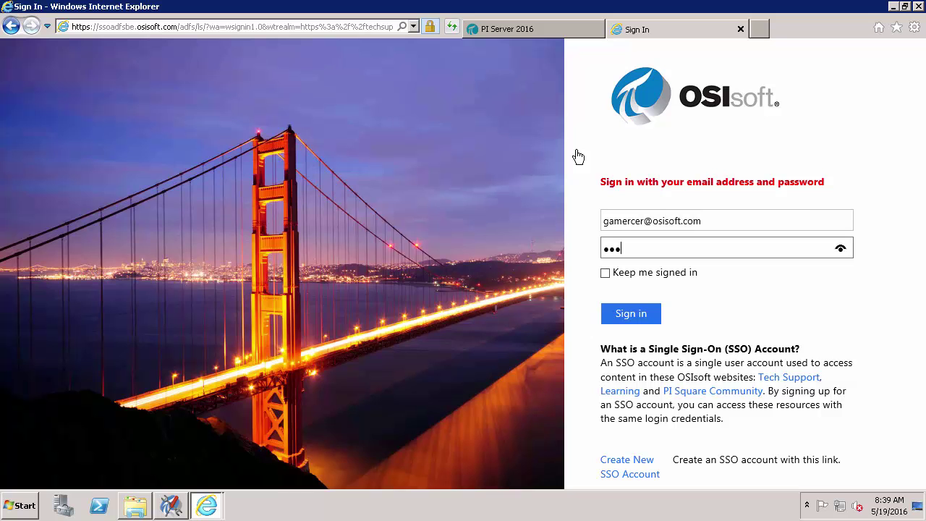
key("Return")
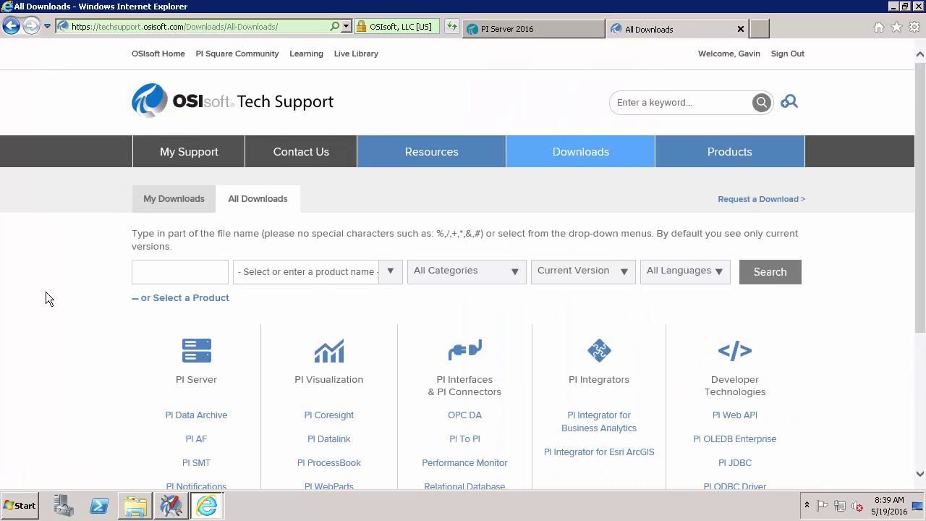
Check the PI Data Archive download kit, then return to the All Downloads catalogue
scroll(47, 304, "down", 2)
left_click(222, 350)
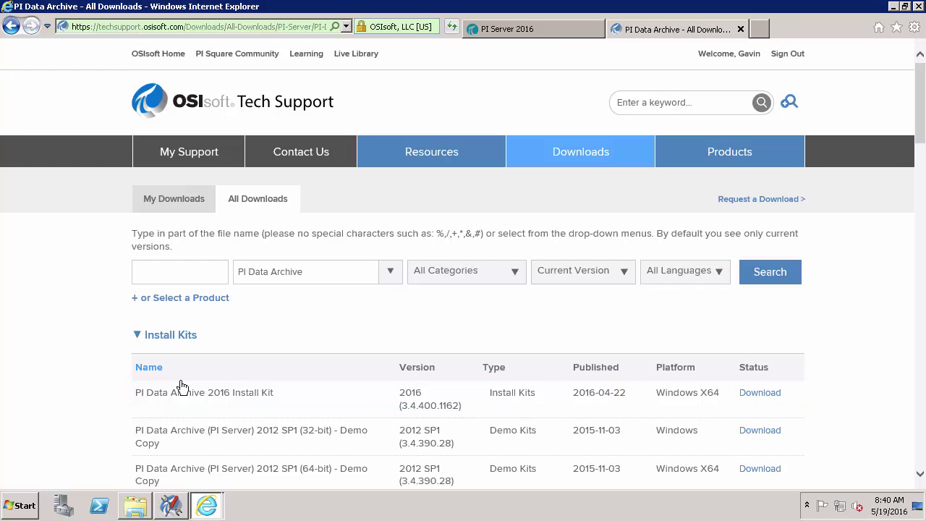
mouse_move(553, 407)
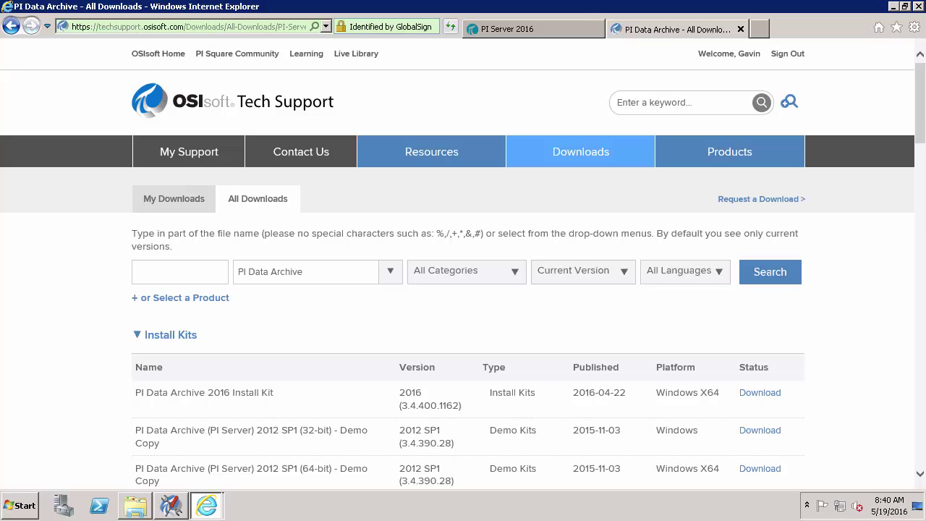
left_click(574, 158)
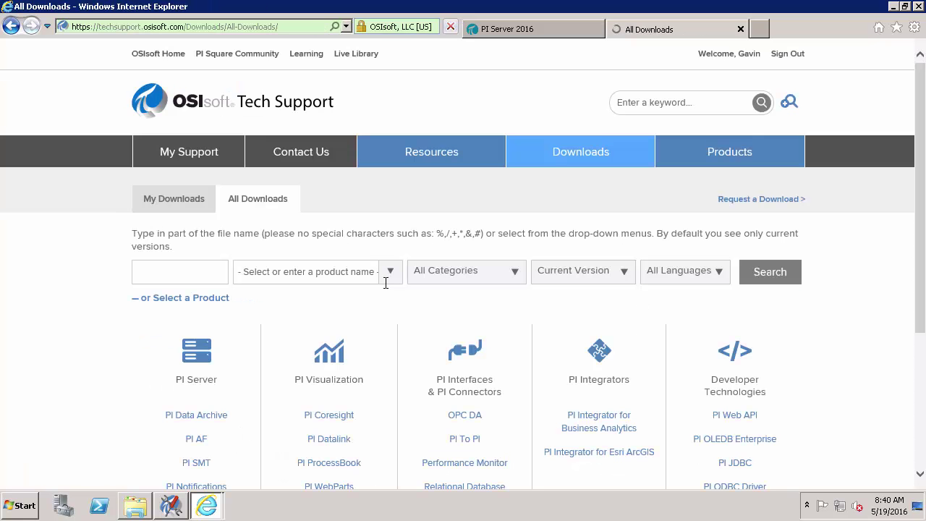
Open the PI AF downloads and scroll to the AF Server 2016 and SQL Server Express 2012 kits
left_click(204, 443)
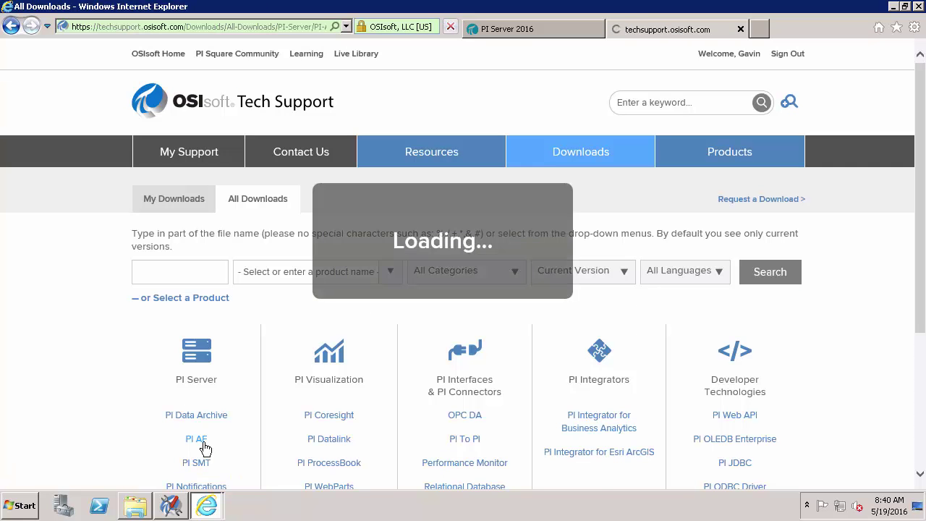
scroll(77, 419, "down", 2)
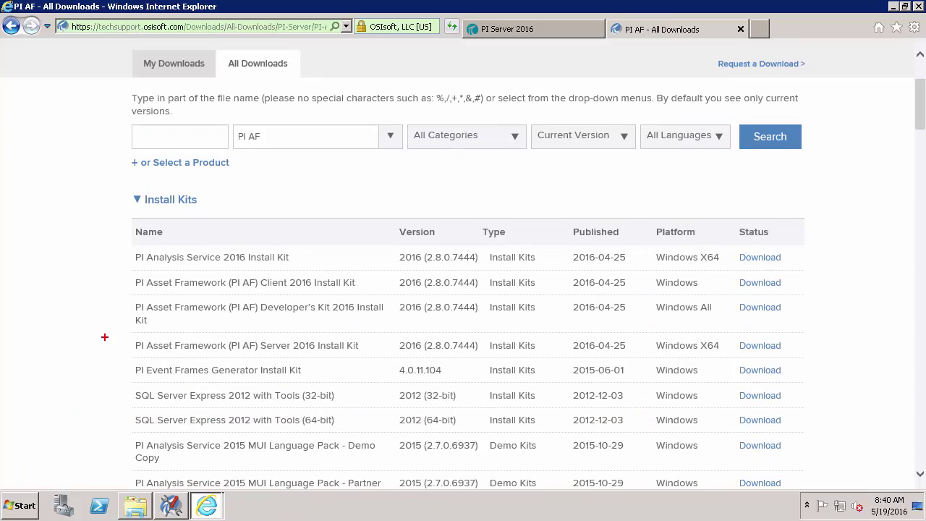
left_click_drag(130, 333, 234, 341)
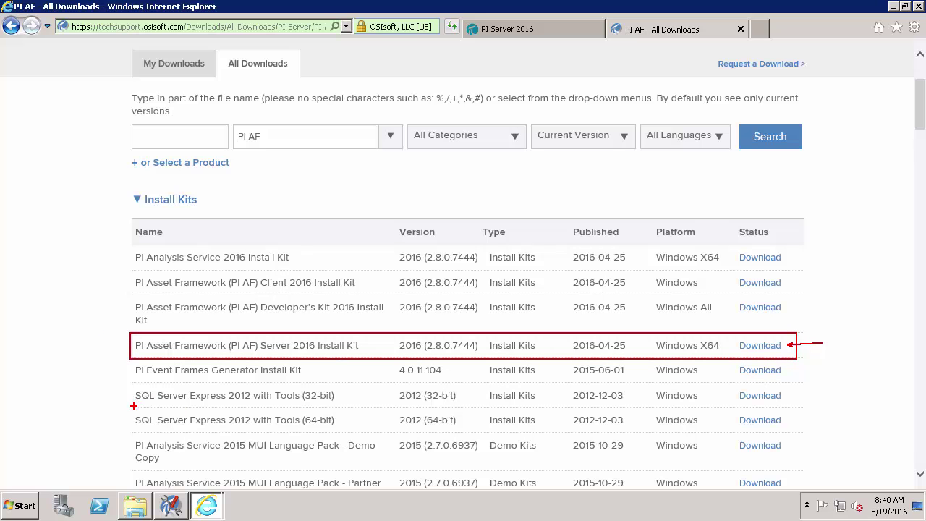
mouse_move(133, 407)
left_mouse_down()
mouse_move(256, 435)
mouse_move(787, 436)
mouse_move(800, 434)
mouse_move(794, 416)
mouse_move(830, 412)
left_mouse_up()
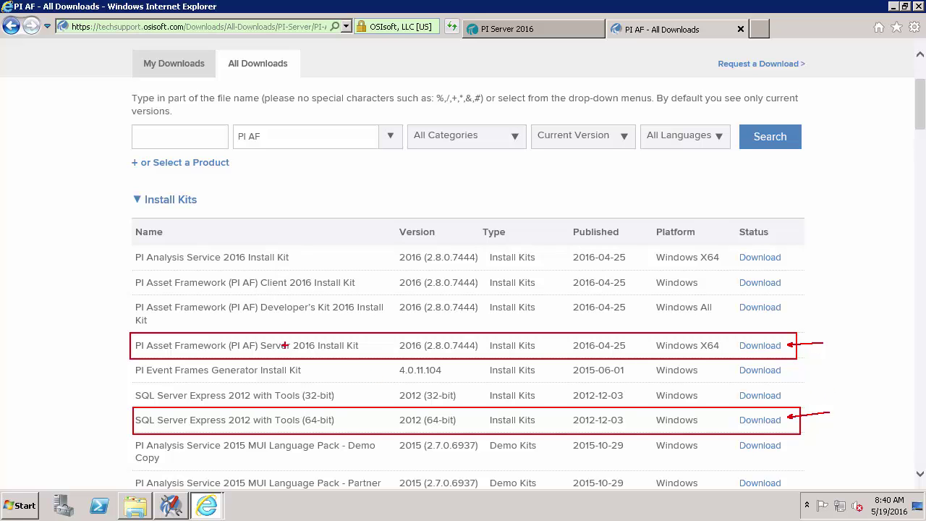
left_click_drag(130, 246, 804, 269)
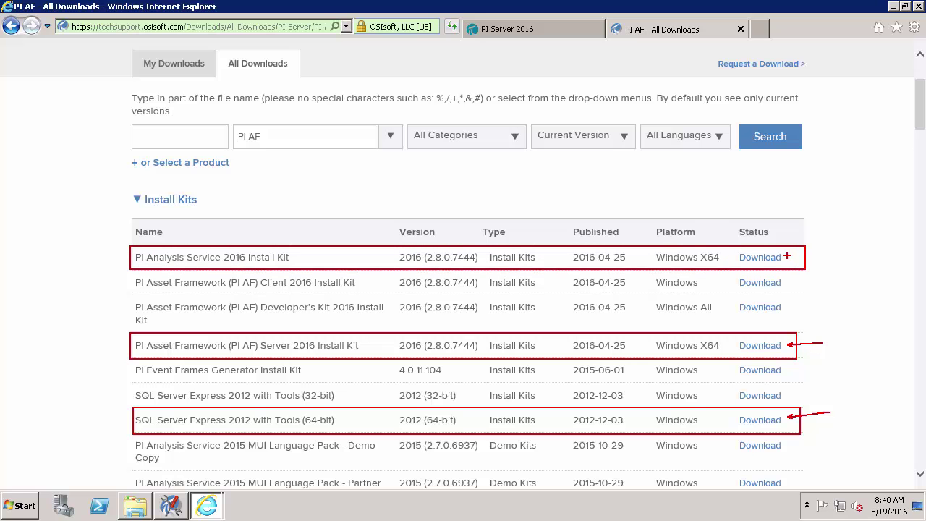
left_click_drag(789, 257, 829, 268)
key("Escape")
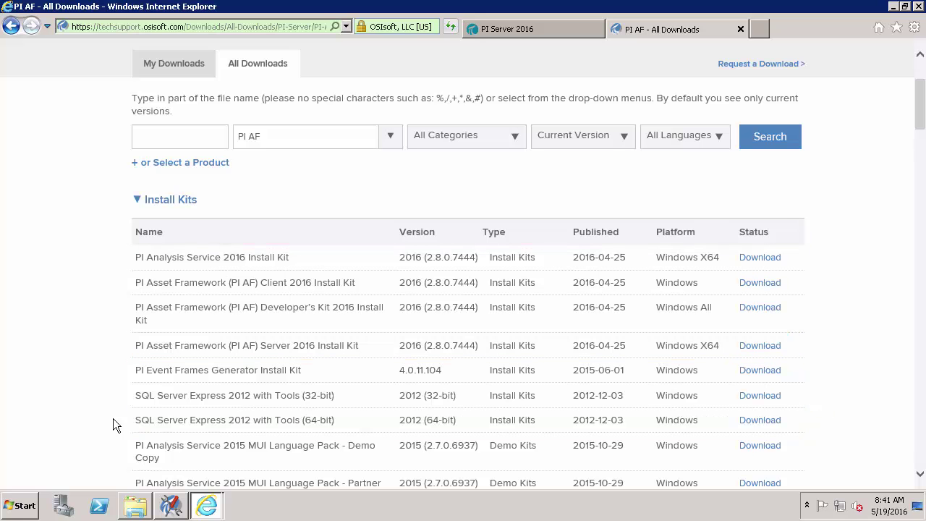
Expand PI AF White Papers to show 'Installing SQL Server 2012 Express for PI Server - White Paper'
scroll(921, 158, "down", 1)
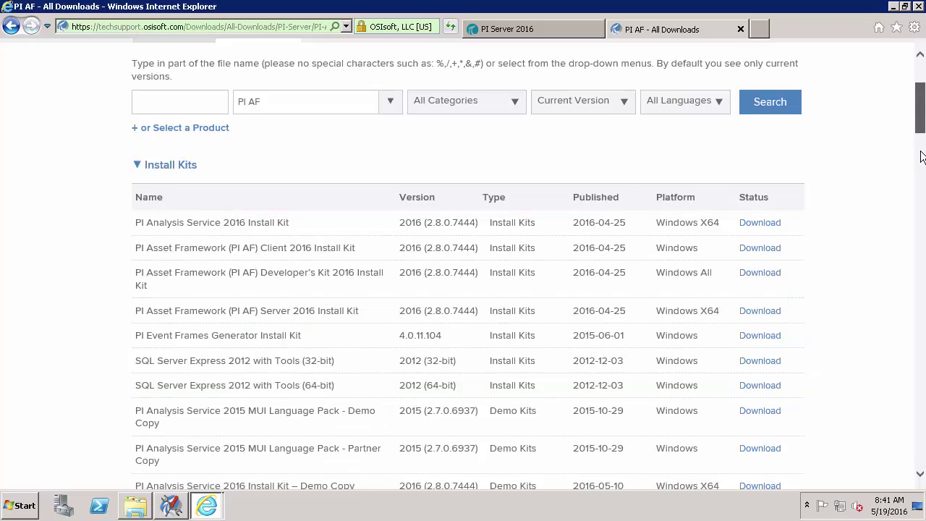
left_click_drag(922, 158, 920, 452)
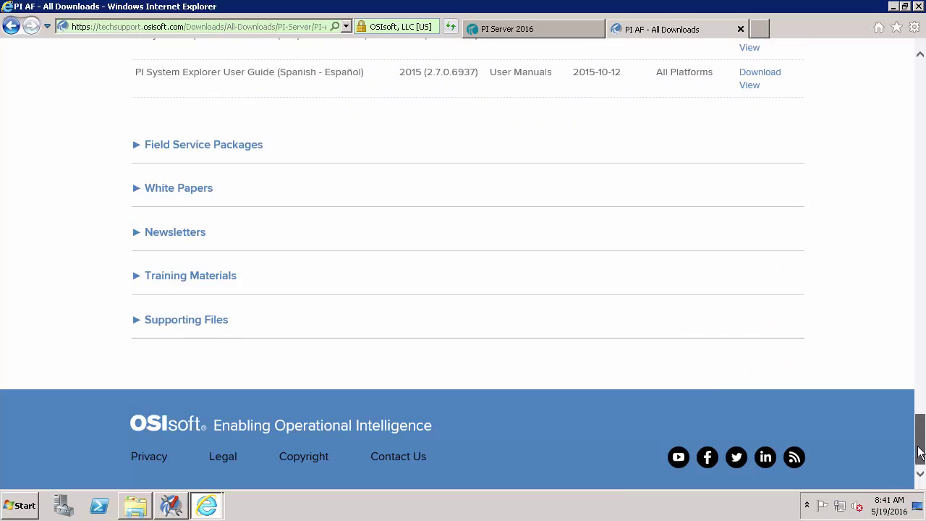
left_click(186, 189)
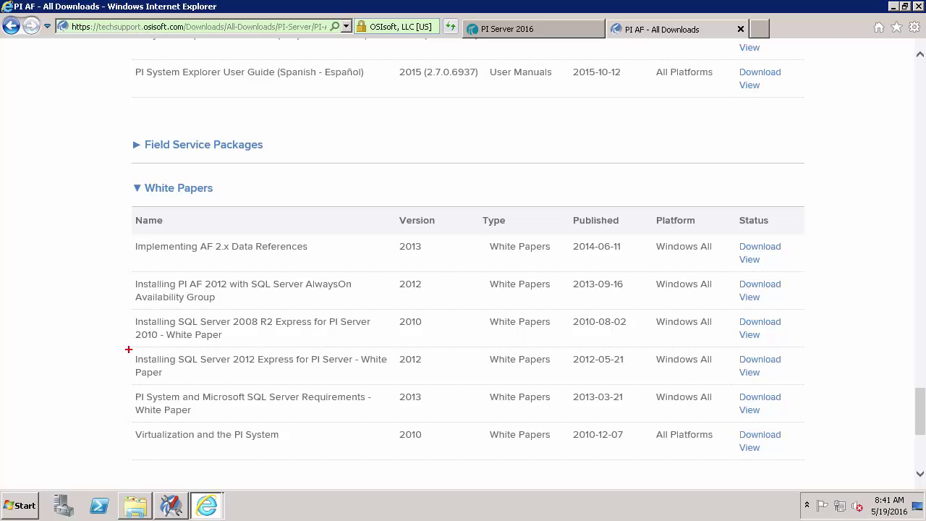
mouse_move(128, 349)
left_mouse_down()
mouse_move(512, 384)
mouse_move(800, 385)
mouse_move(805, 367)
left_mouse_up()
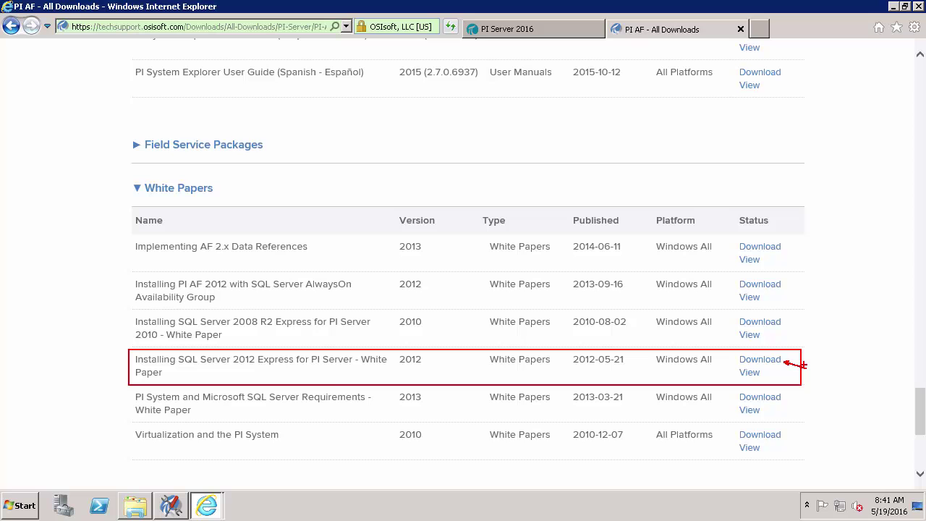
key("Escape")
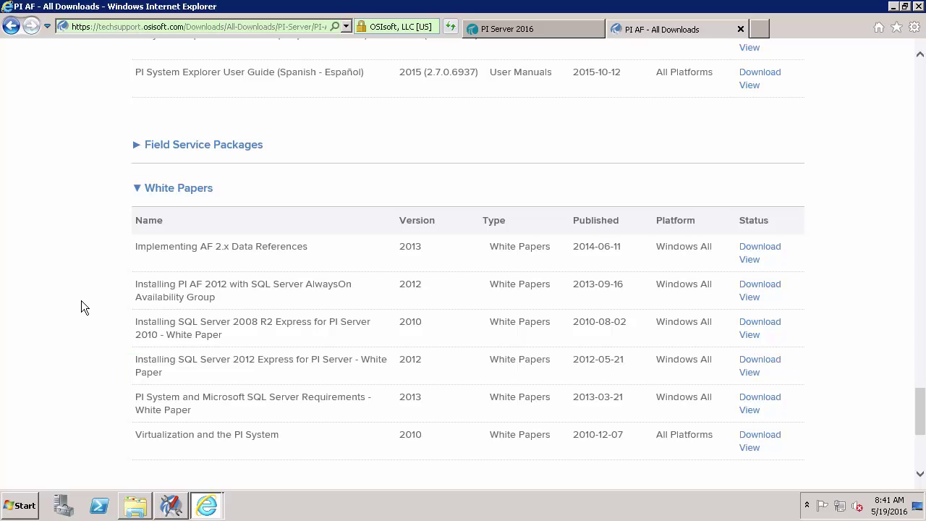
View the five downloaded kits in C:\PI Install, then switch to Server Manager
left_click(136, 505)
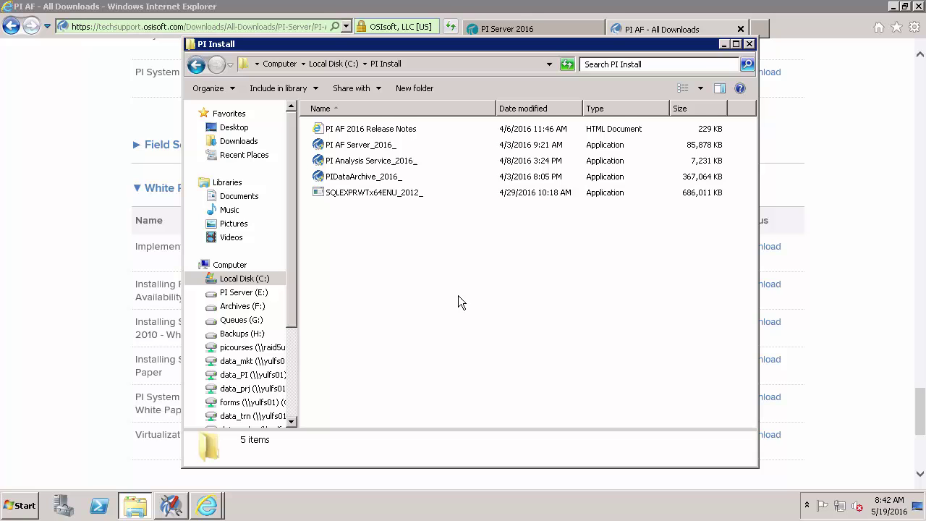
left_click(69, 509)
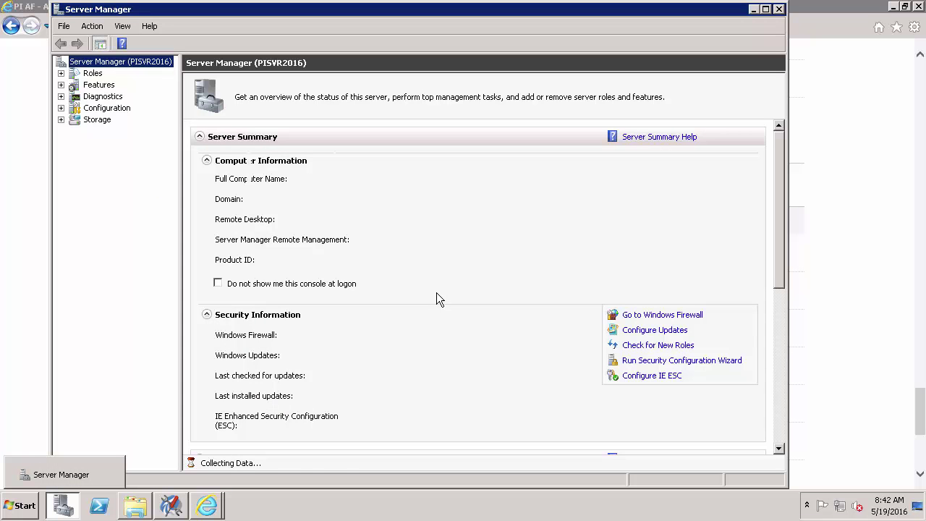
Review the Administrators group's members under Local Users and Groups, then close its properties
left_click(62, 119)
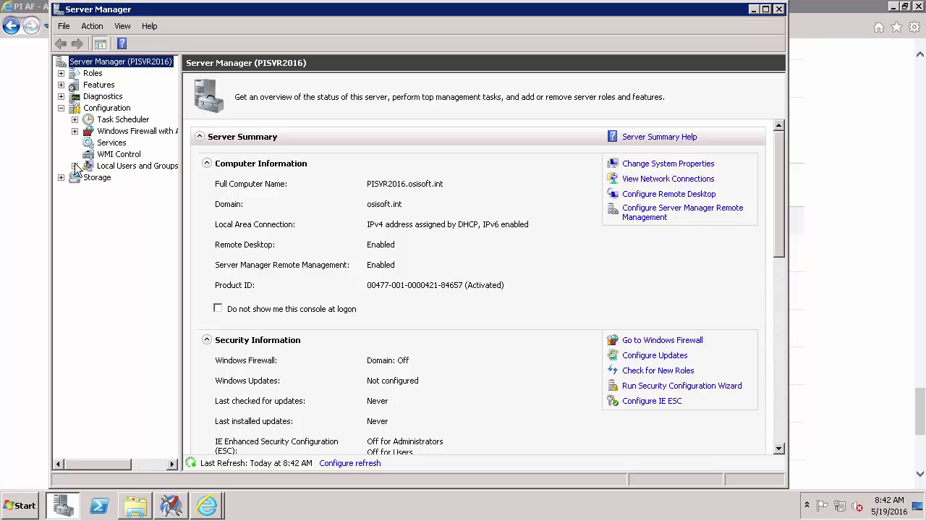
left_click(74, 166)
left_click(119, 186)
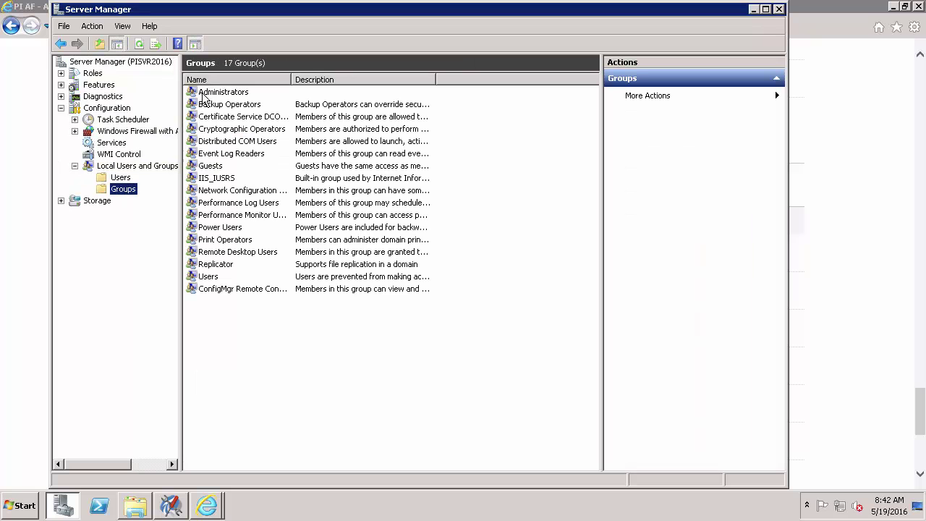
double_click(204, 92)
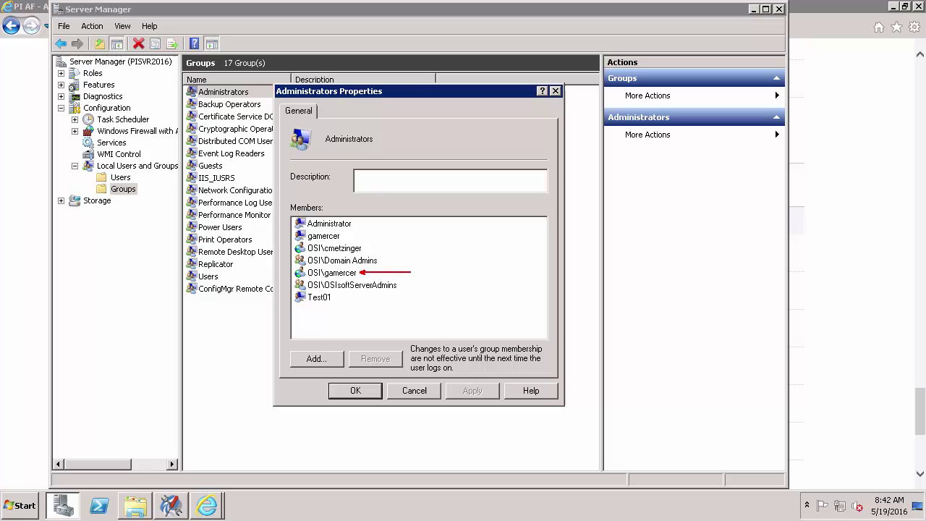
left_click(355, 390)
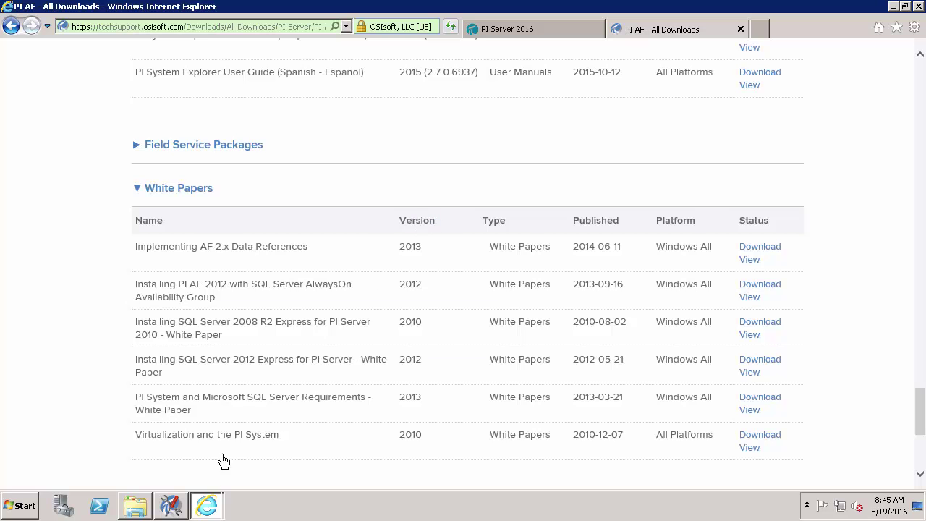
Filter PI SMT Message Logs to End *-1d and Warning severity, revealing the Cache Manager warning
left_click(171, 506)
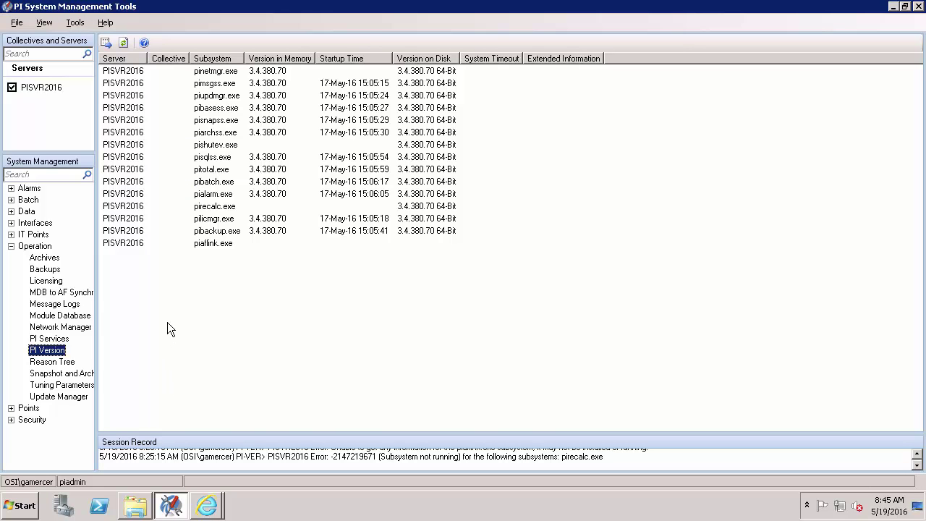
left_click(54, 304)
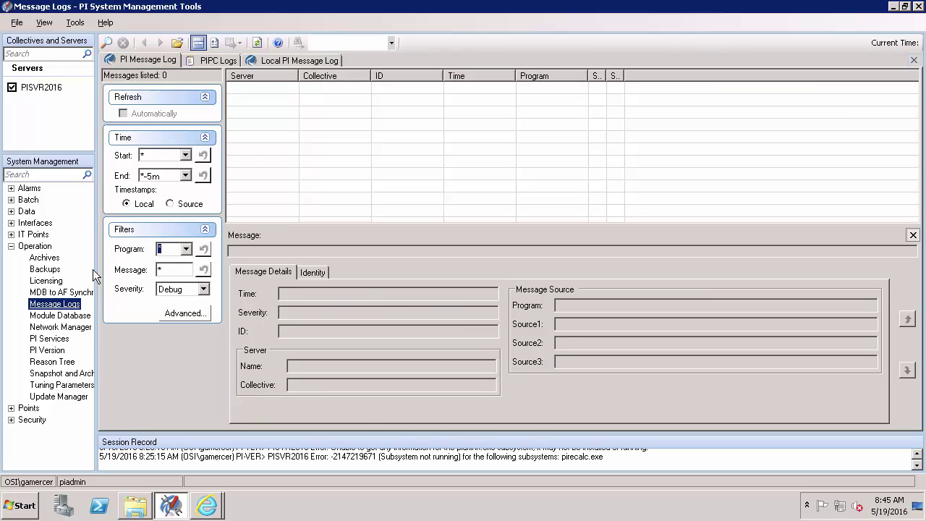
double_click(172, 181)
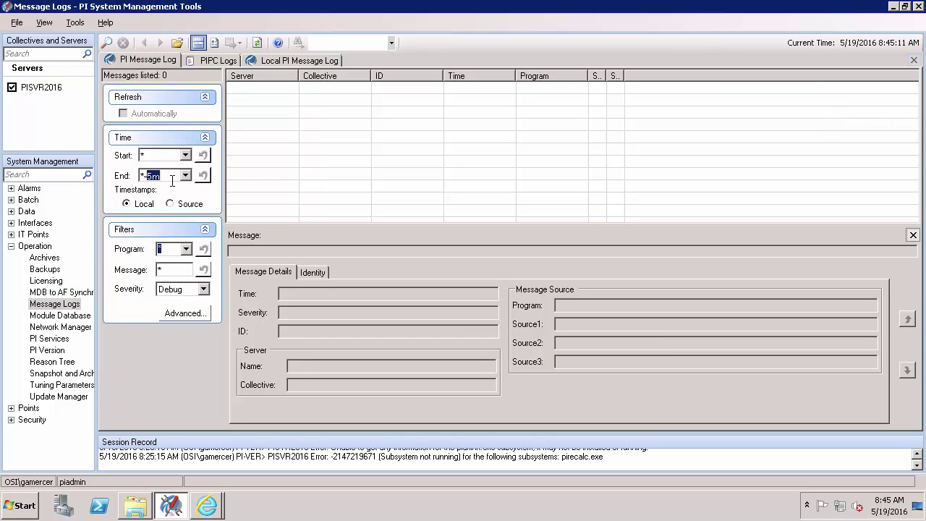
type("1d")
left_click(203, 289)
left_click(186, 318)
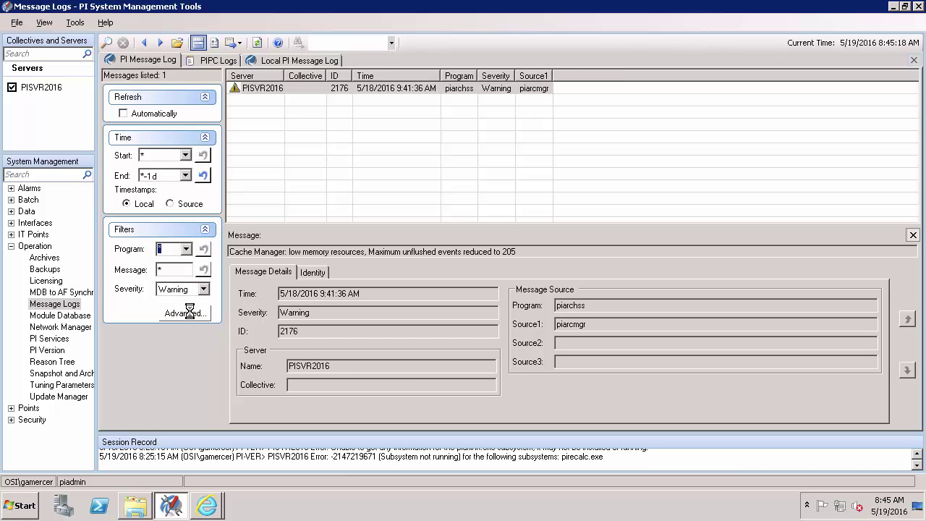
left_click_drag(495, 72, 501, 74)
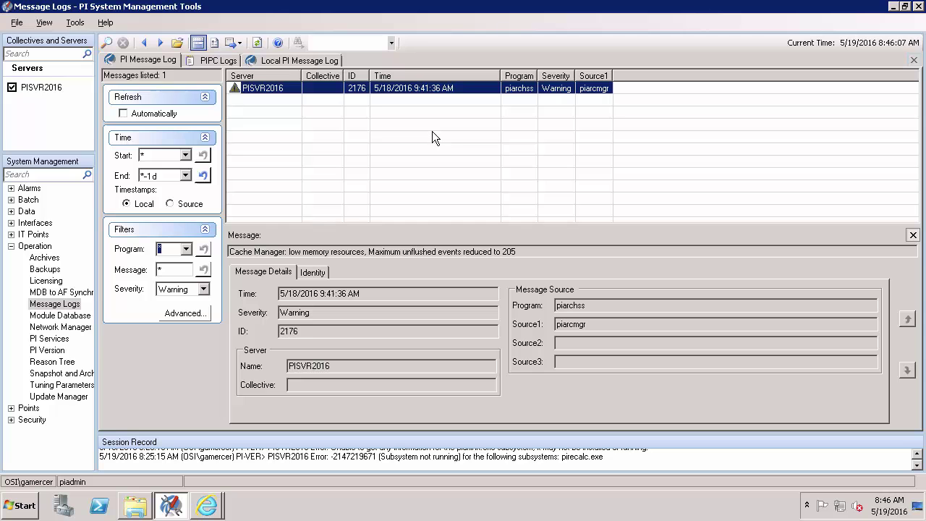
Add the 15 pump tags with point source *opc to Current Values via Tag Search
left_click(11, 210)
left_click(39, 237)
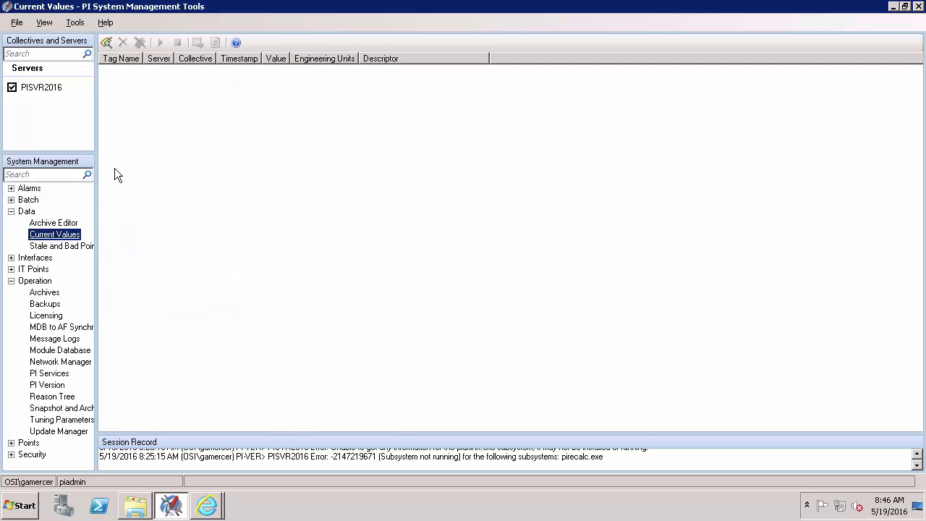
left_click(107, 41)
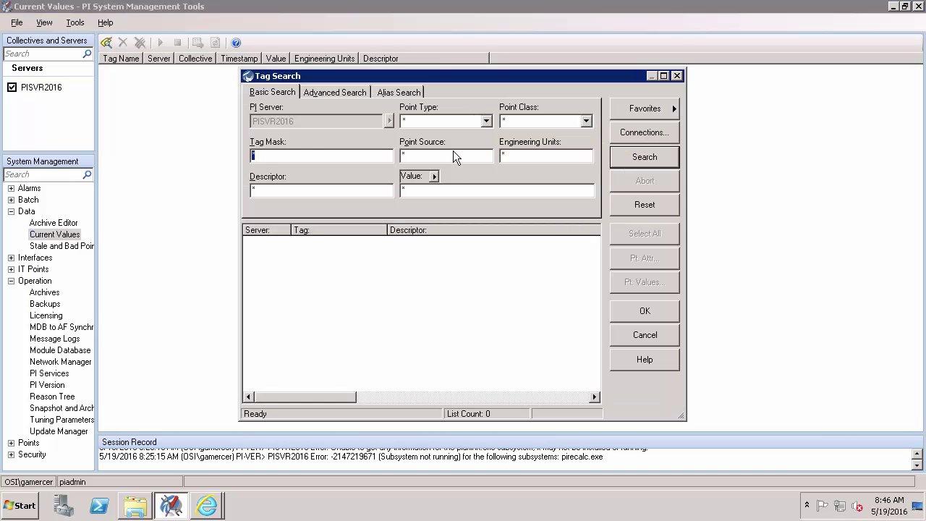
left_click(453, 155)
type("opc")
left_click(653, 155)
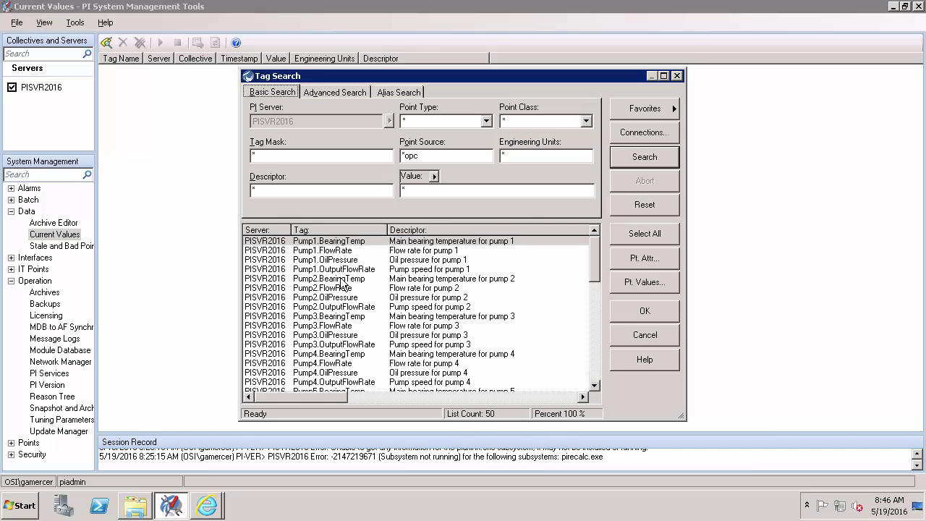
left_click(344, 381, "shift")
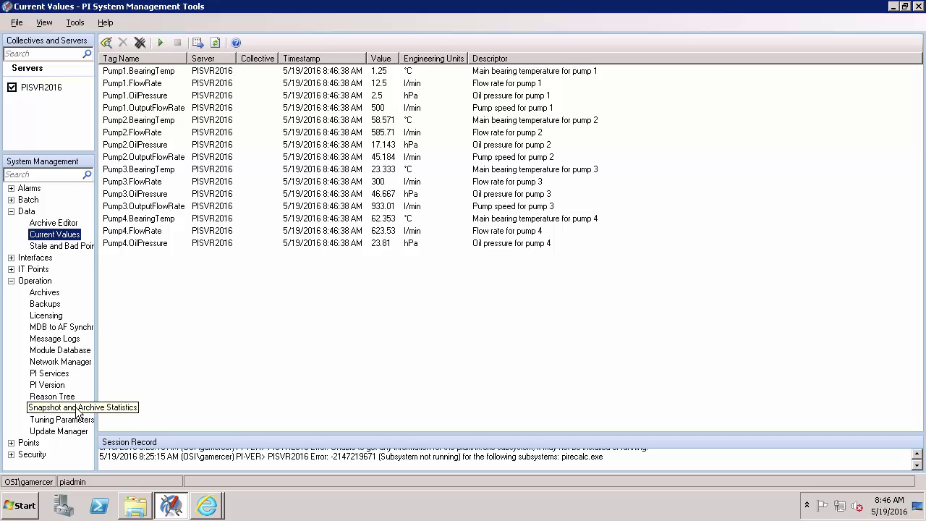
Start live Snapshot and Archive Statistics and watch Archived Events and Events Sent to Queue rise
left_click(77, 408)
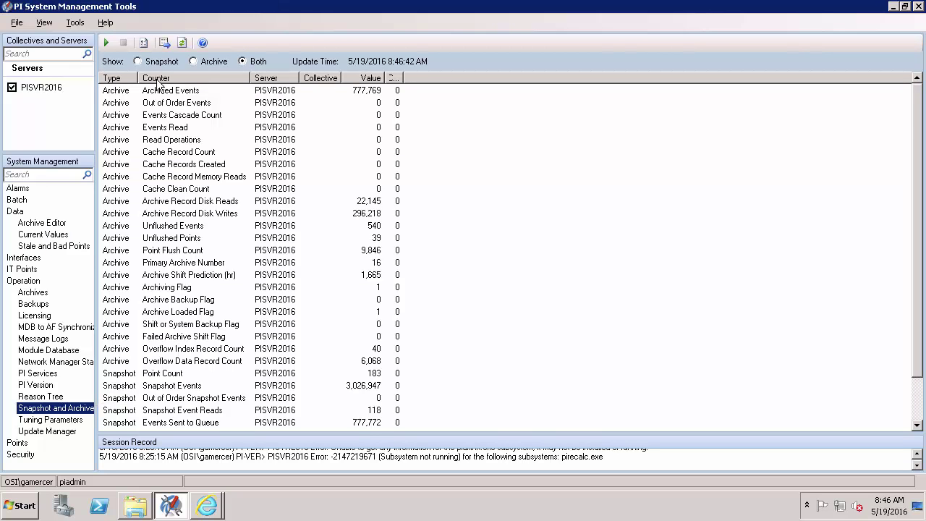
left_click(107, 43)
left_click_drag(402, 90, 428, 91)
left_click_drag(405, 423, 451, 423)
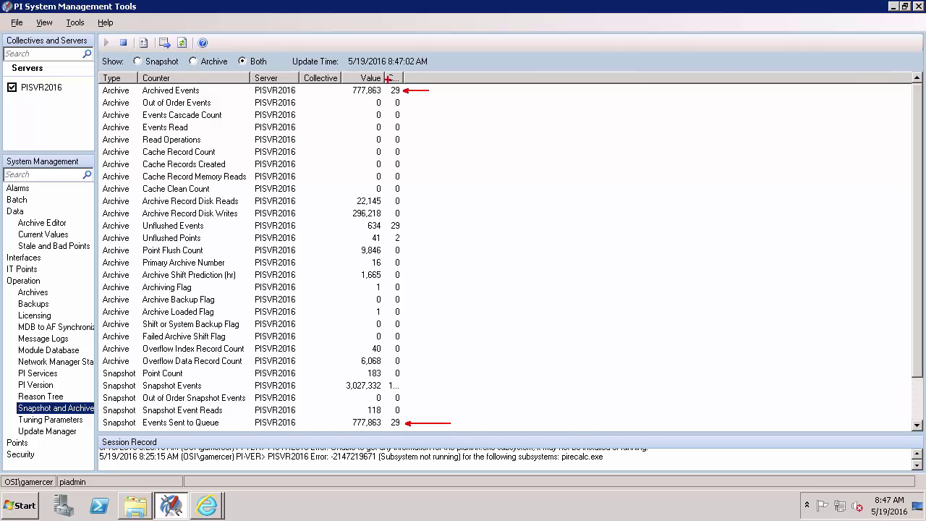
left_click_drag(387, 80, 403, 96)
left_click_drag(390, 415, 402, 431)
key("Escape")
scroll(919, 213, "down", 2)
key("ctrl+2")
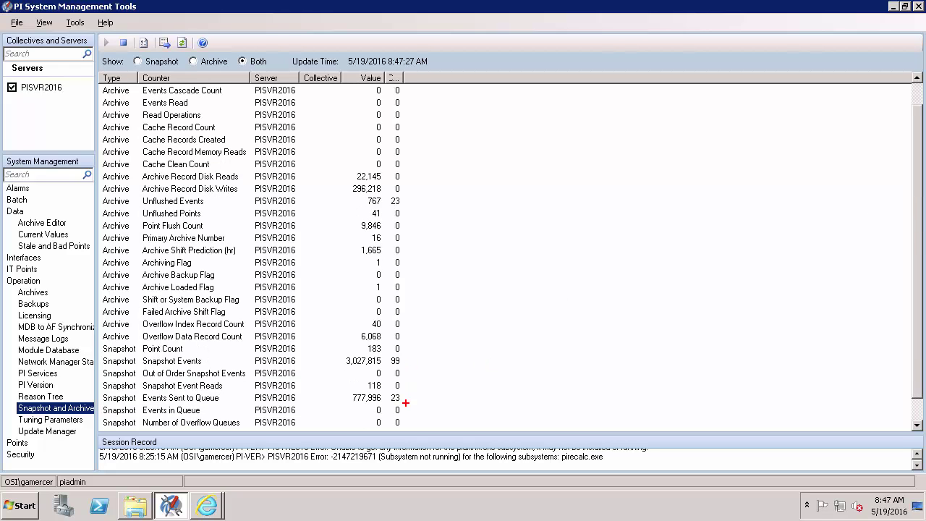
left_click_drag(409, 410, 437, 410)
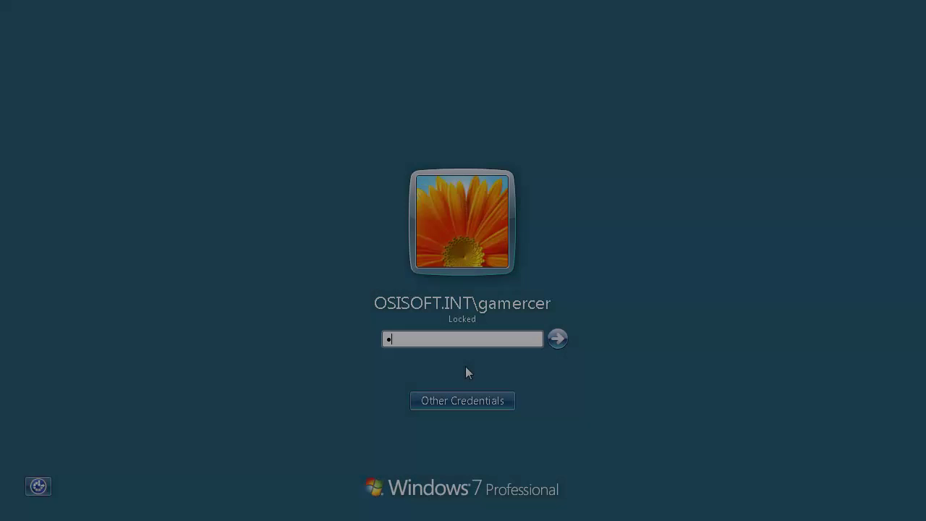
Unlock the interfaces machine and load the opcint_ReadOnly1 interface in an elevated PI ICU
type("••••••••")
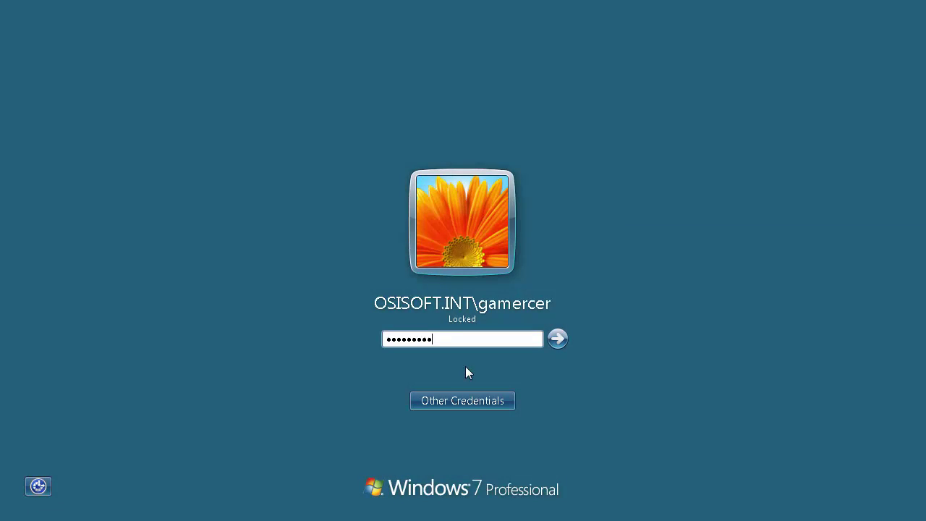
key("Return")
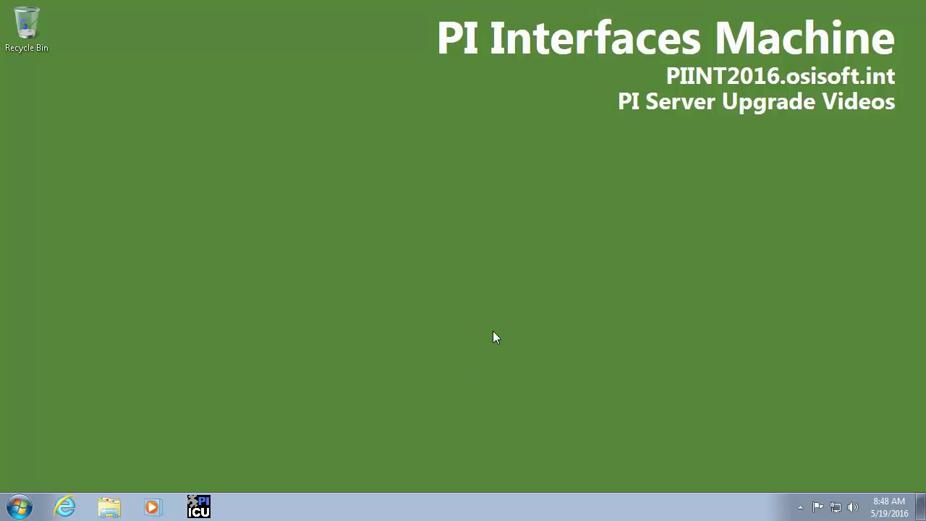
left_click(198, 507)
left_click(233, 138)
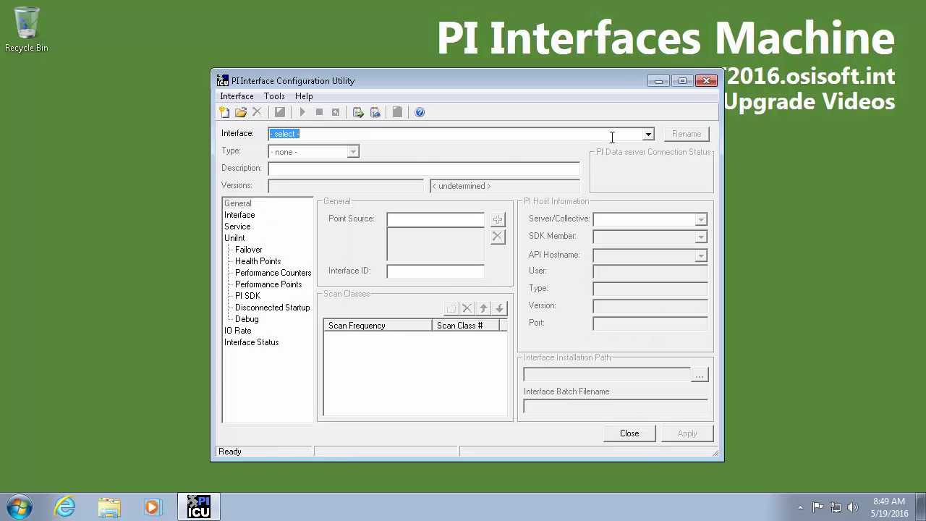
left_click(649, 134)
left_click(374, 147)
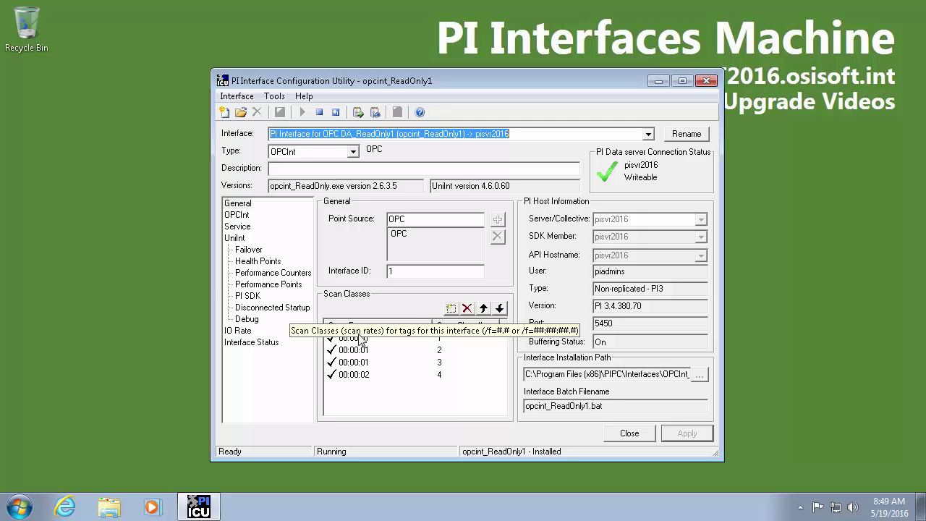
Check PI Buffer Subsystem version 4.5.0.17 in Programs and Features, then close the window
left_click(14, 507)
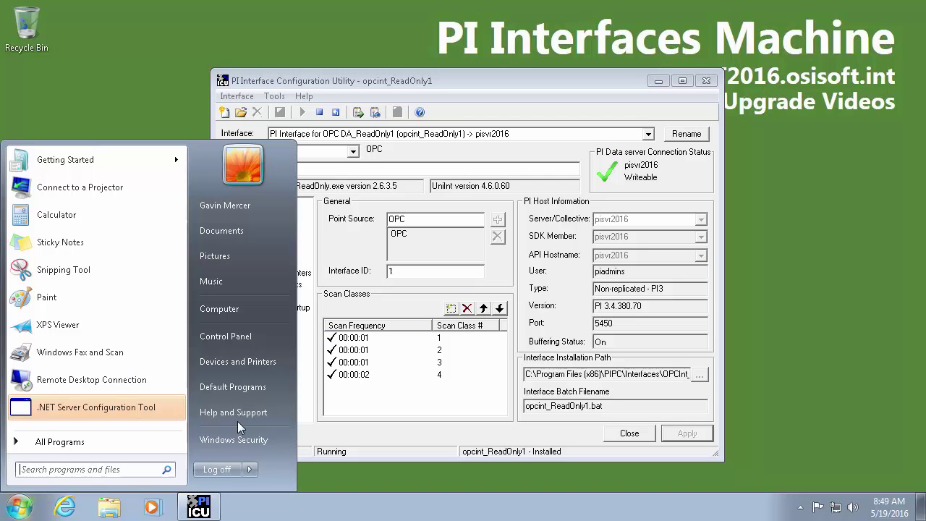
left_click(253, 340)
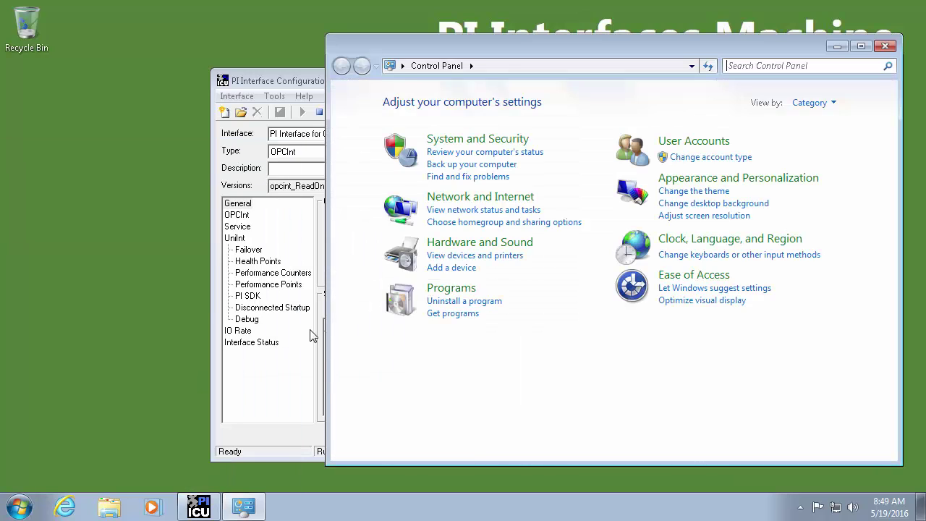
left_click(442, 289)
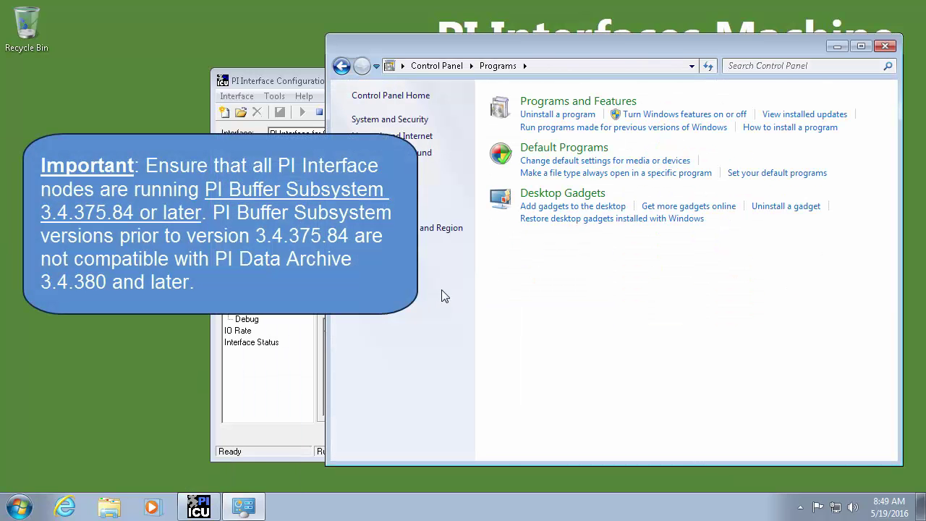
left_click_drag(579, 50, 465, 60)
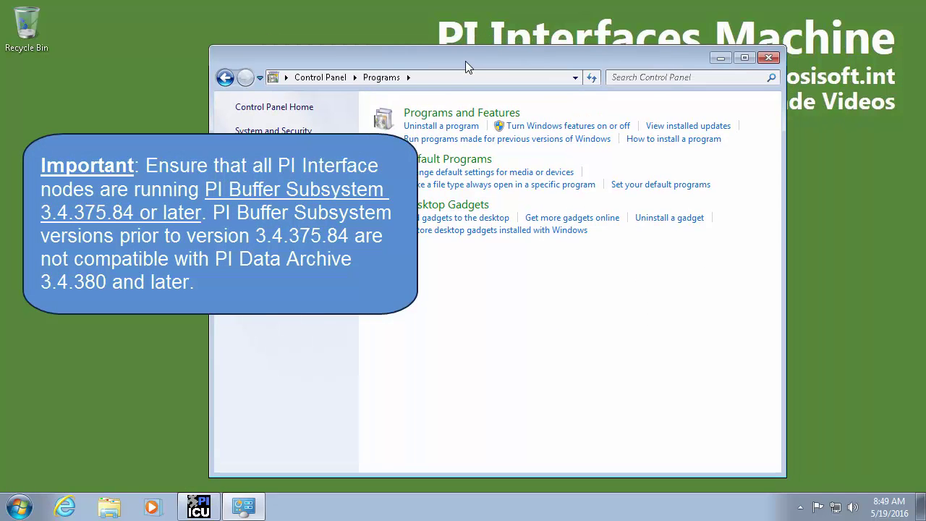
left_click(450, 115)
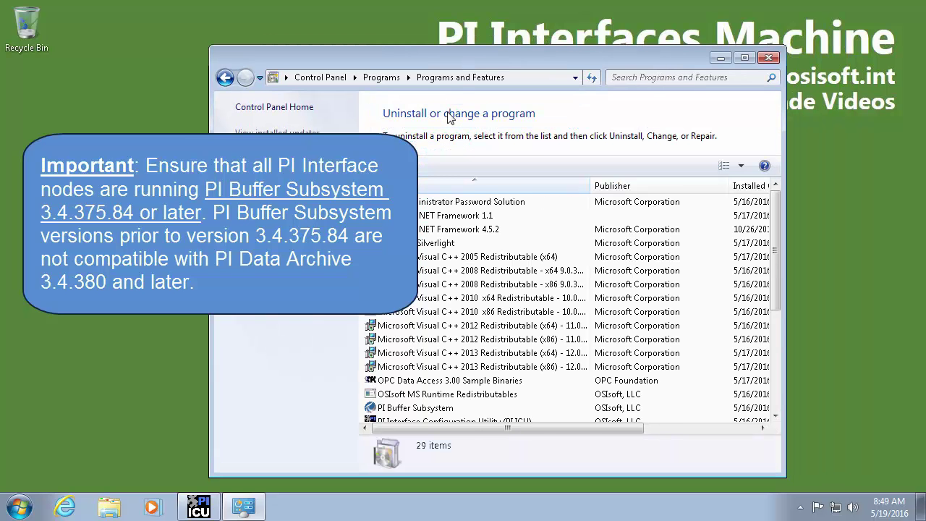
left_click_drag(440, 57, 422, 58)
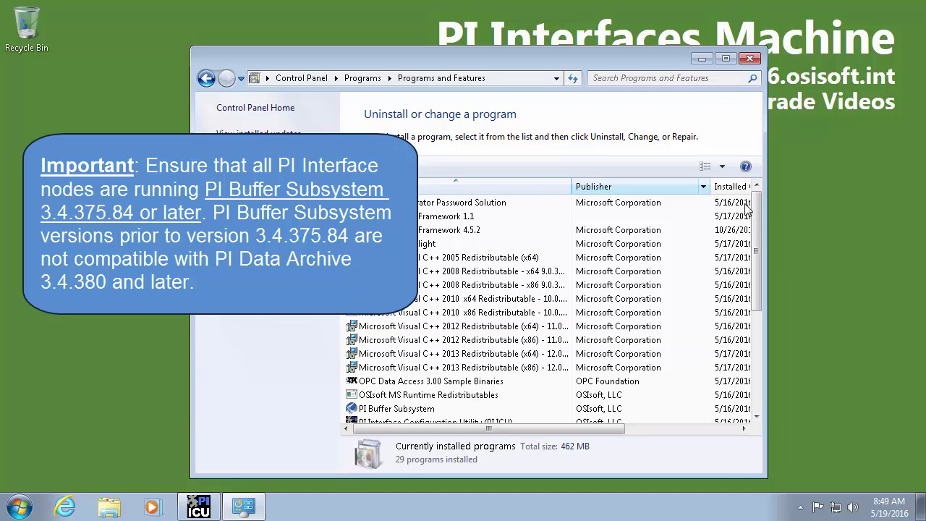
left_click_drag(756, 219, 756, 226)
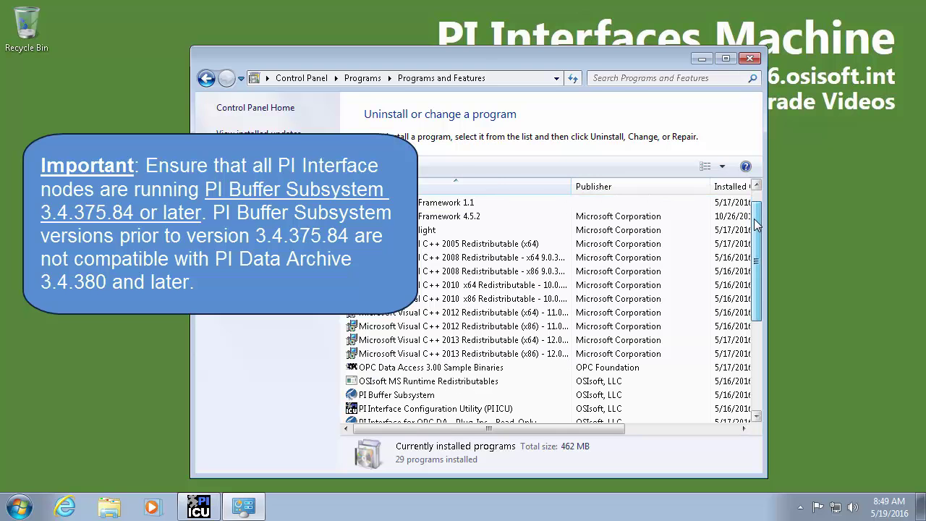
left_click(425, 401)
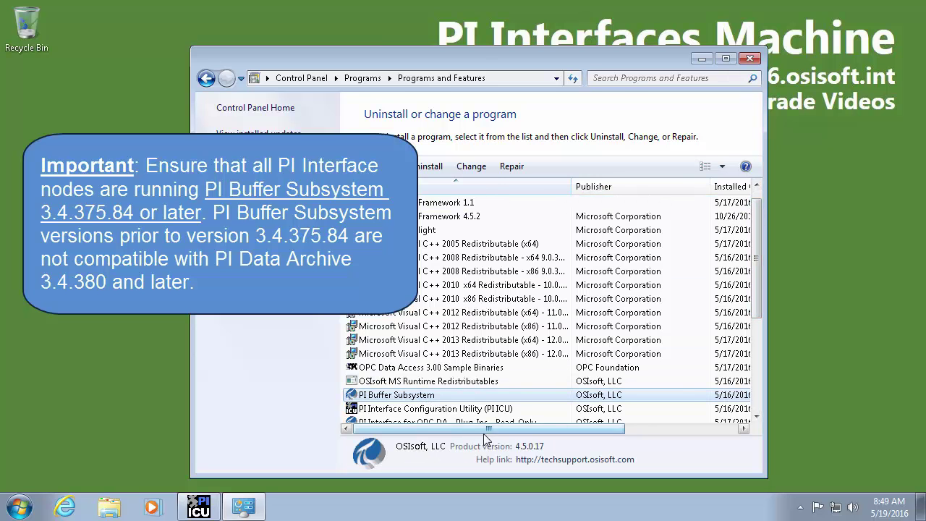
left_click_drag(485, 432, 616, 431)
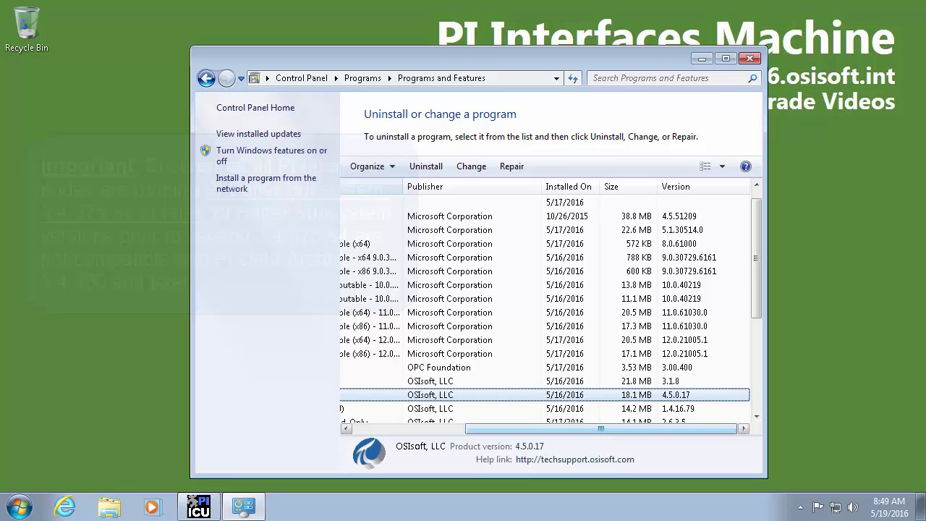
left_click(751, 60)
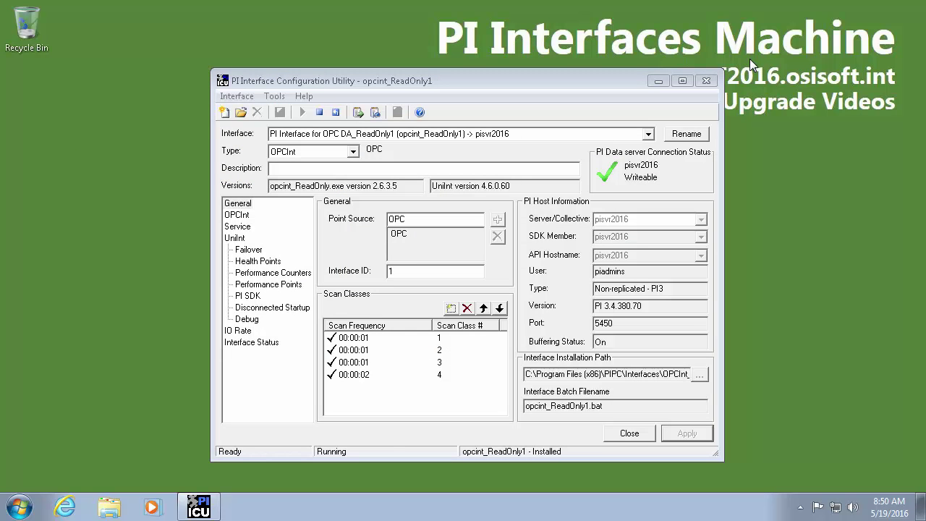
Open Buffering Manager, confirm no issues, 1253.4 days capacity and an empty queue, then close it
left_click_drag(475, 75, 465, 71)
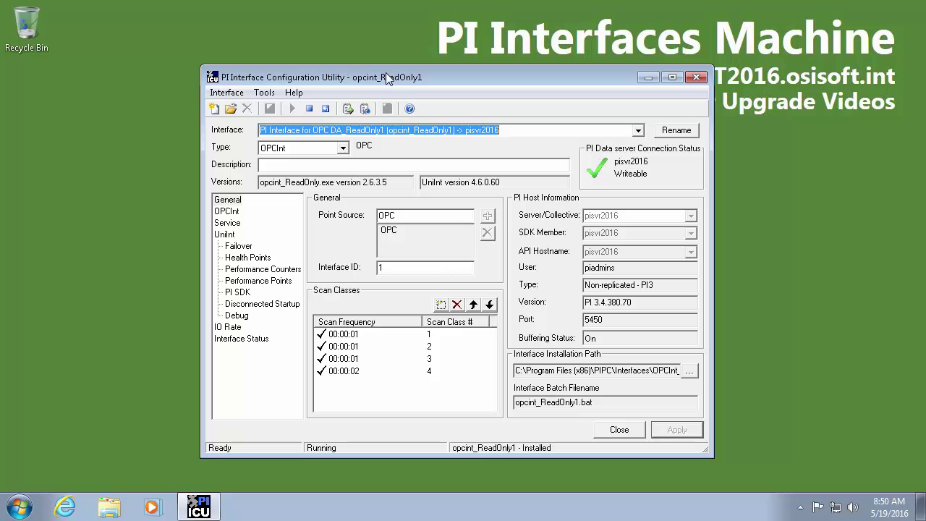
left_click(265, 94)
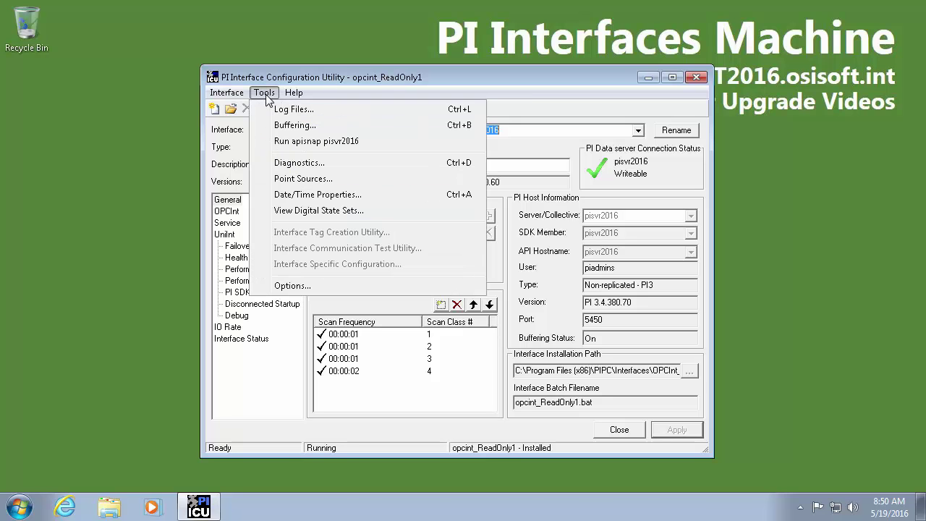
left_click(420, 131)
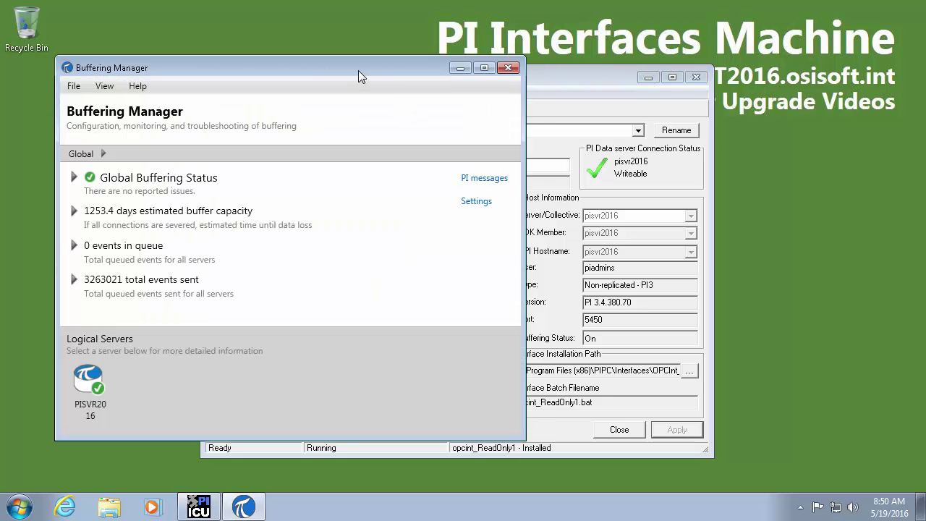
left_click_drag(358, 70, 517, 87)
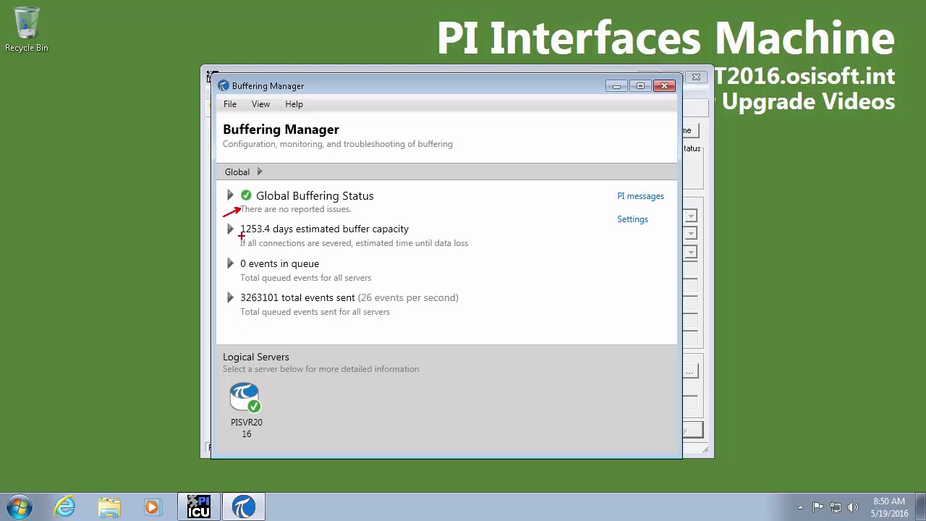
left_click_drag(241, 235, 165, 261)
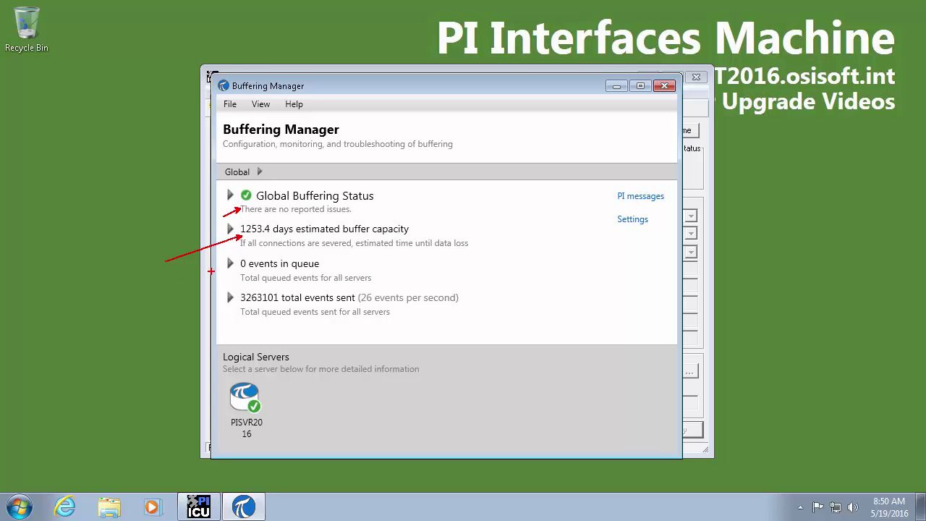
left_click_drag(236, 275, 178, 295)
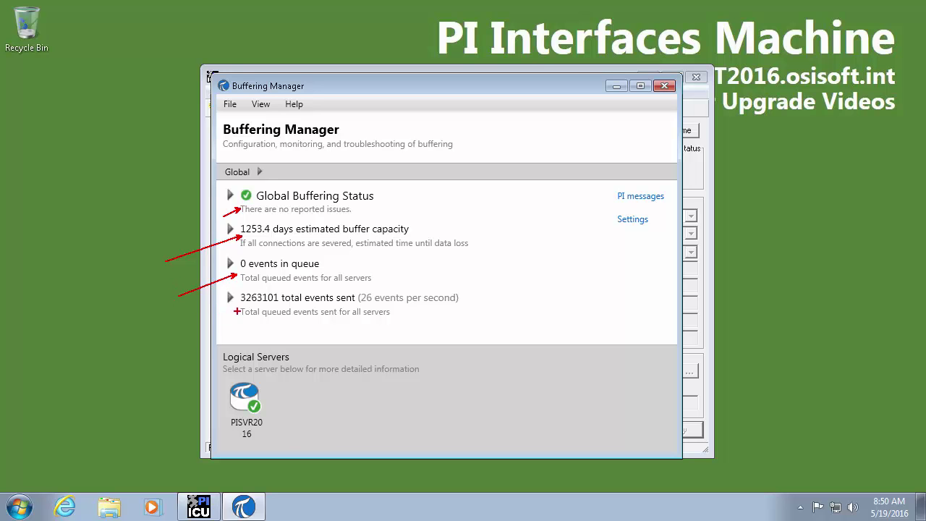
left_click_drag(471, 288, 218, 326)
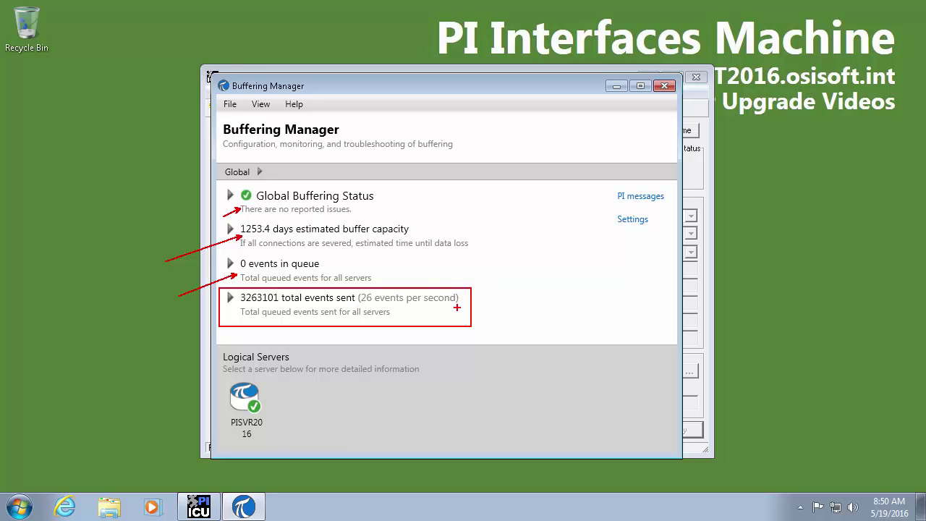
key("Escape")
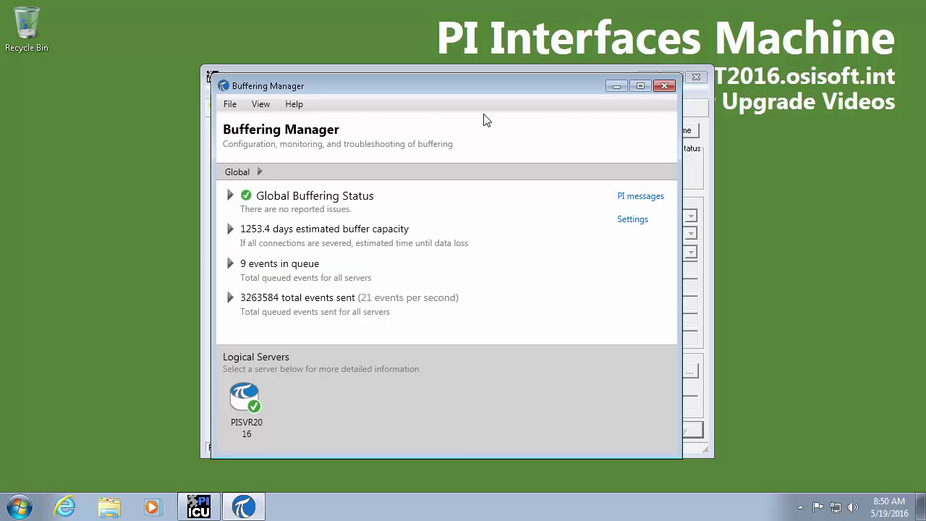
left_click(660, 90)
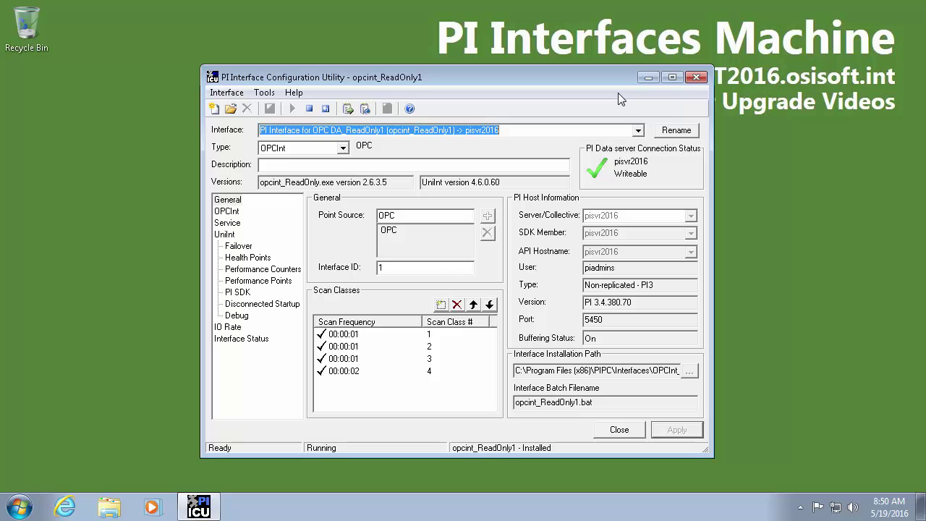
Launch the Command Prompt with administrator rights
left_click(19, 506)
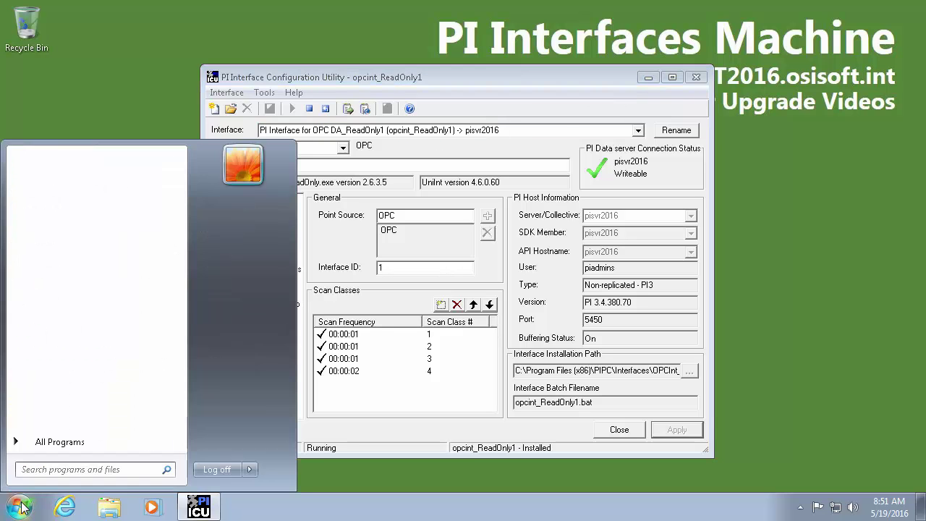
left_click(47, 471)
type("cmd")
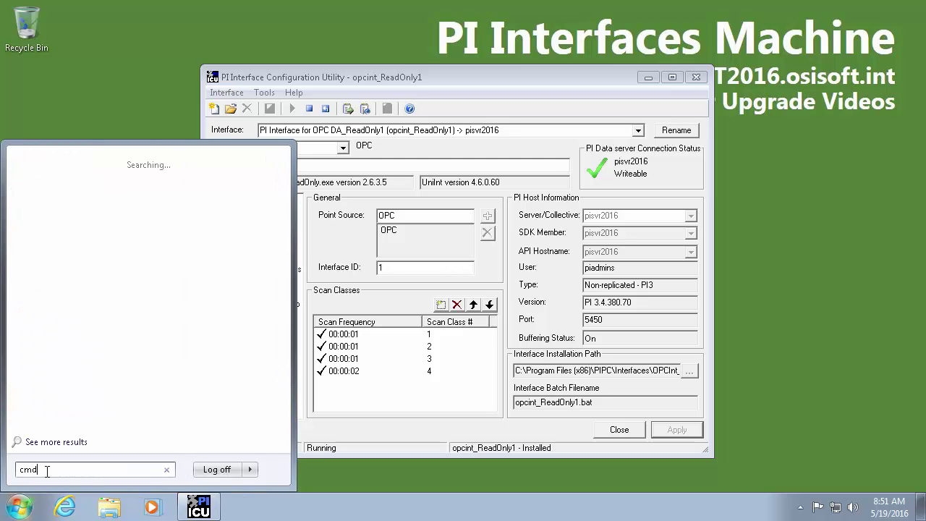
right_click(45, 189)
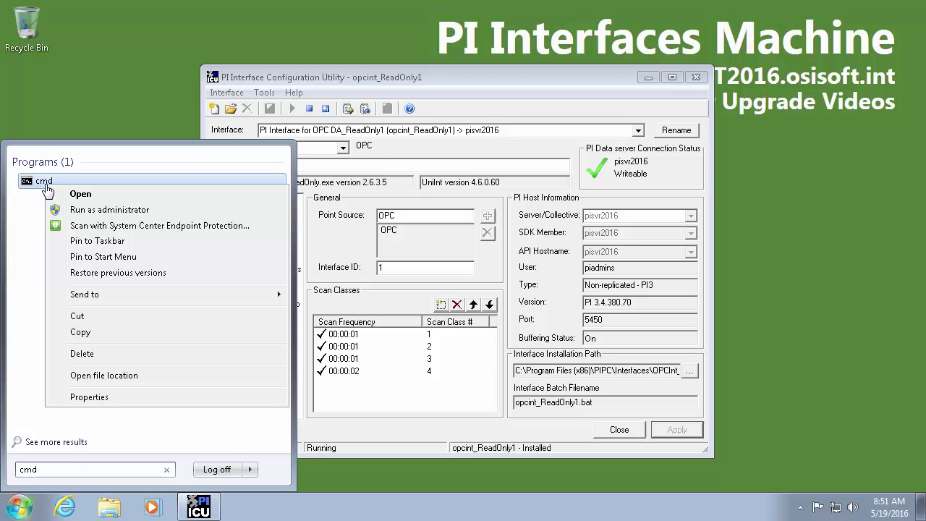
left_click(186, 208)
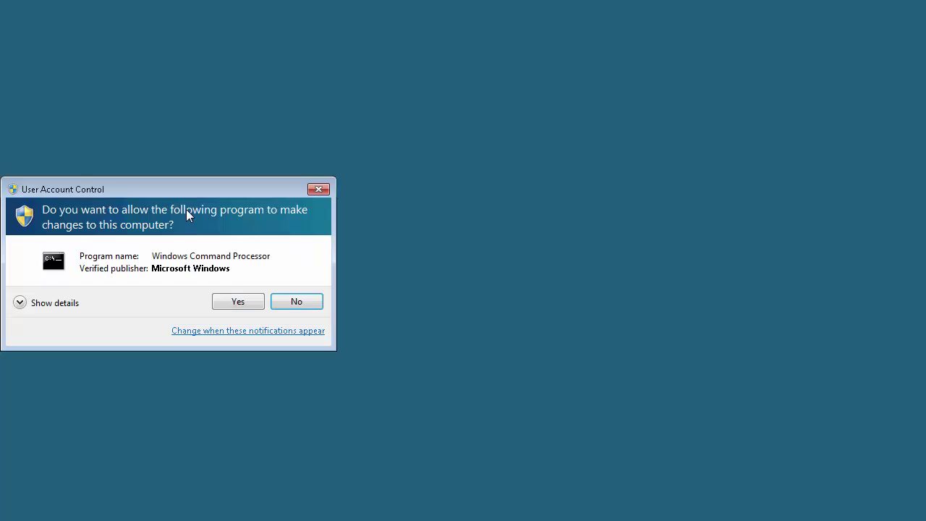
left_click(245, 306)
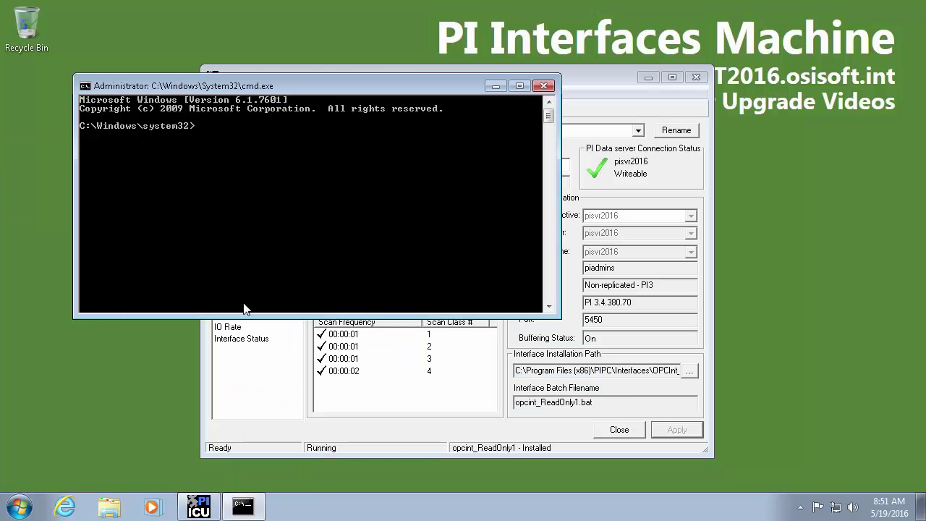
From %pihome%/bin, run pibufss -qs, confirm zero queued events, then close the console
type("cd %pihome%/bin")
key("Return")
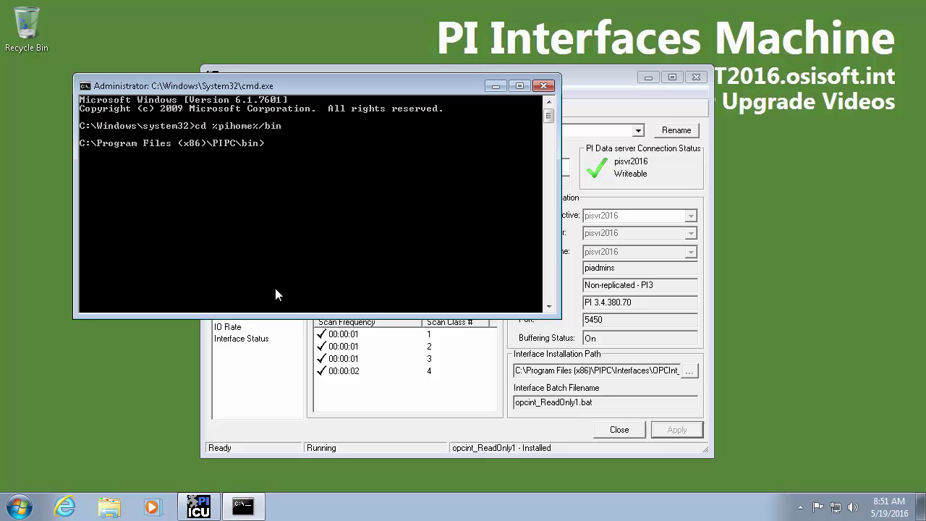
type("pibufss -qs")
key("Return")
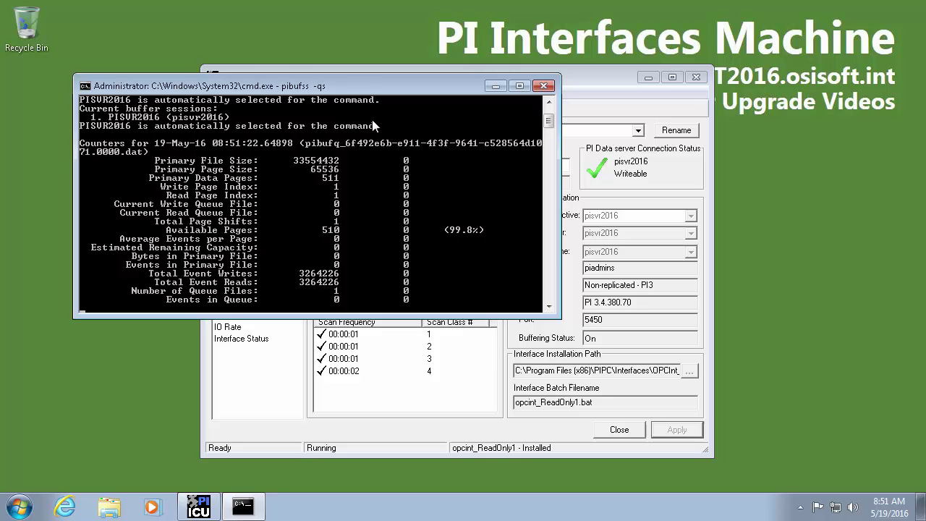
double_click(383, 84)
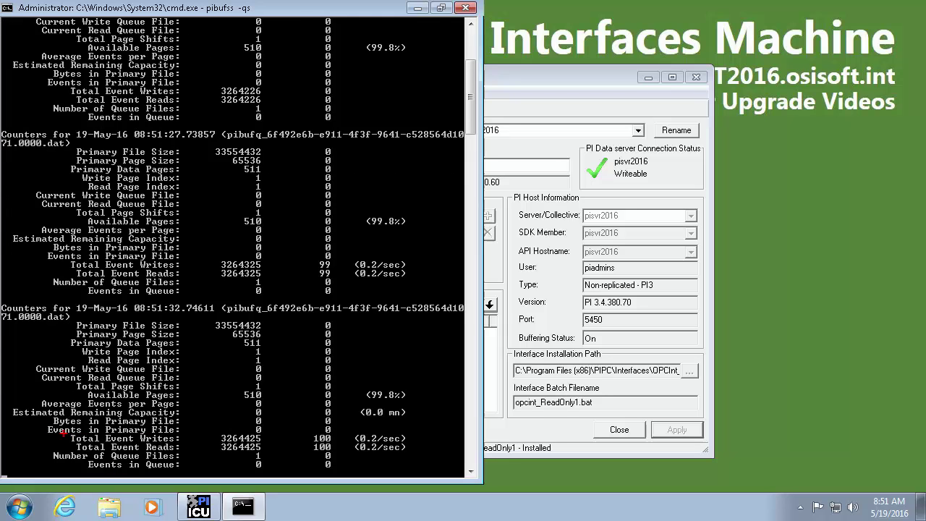
mouse_move(62, 432)
left_mouse_down()
mouse_move(260, 454)
mouse_move(336, 451)
left_mouse_up()
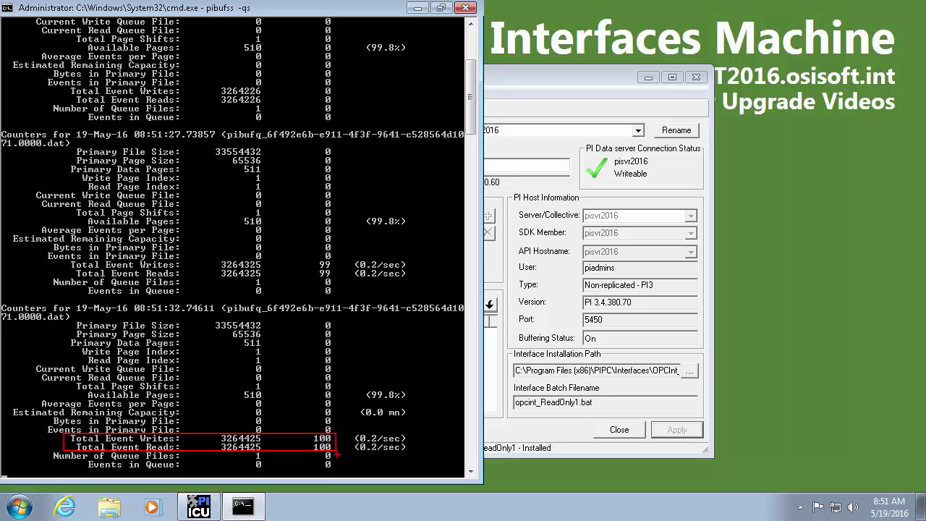
left_click_drag(336, 463, 353, 468)
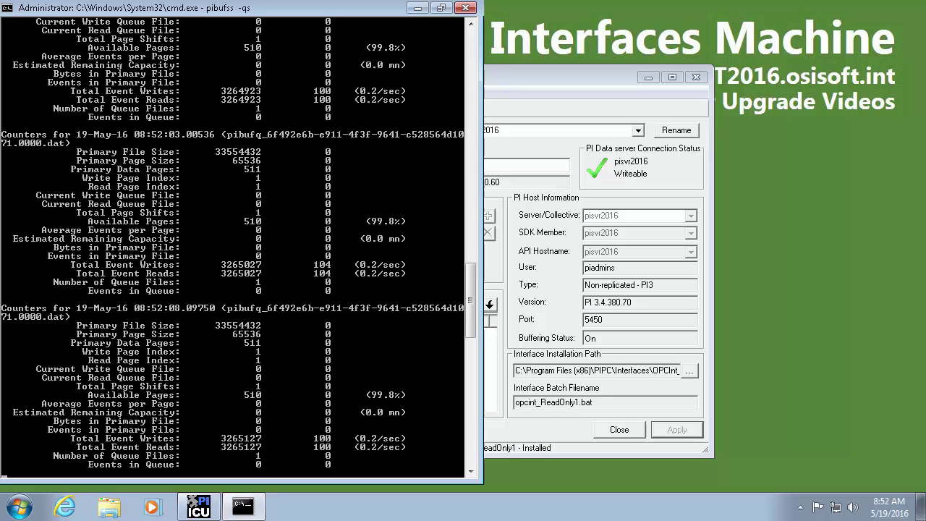
left_click(466, 9)
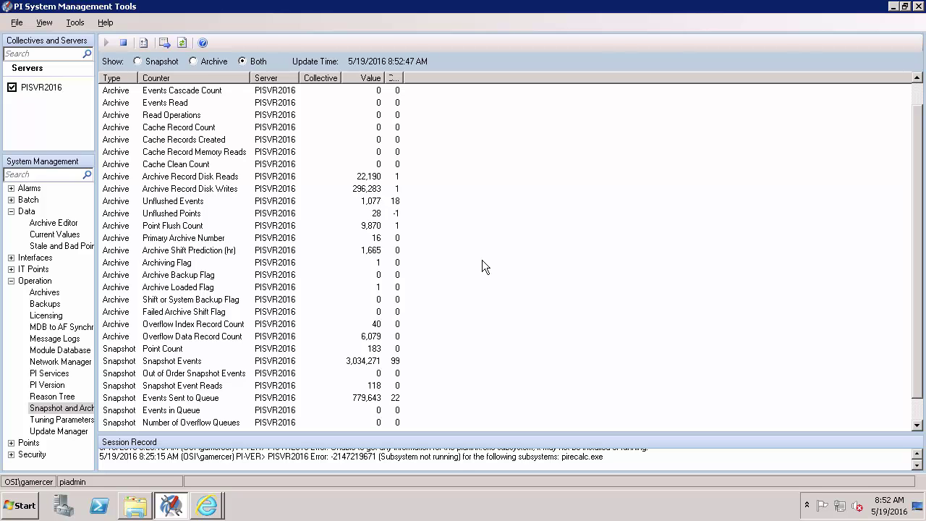
Show the Operation > Backups history for PISVR2016, listing five earlier successful backups
left_click(40, 282)
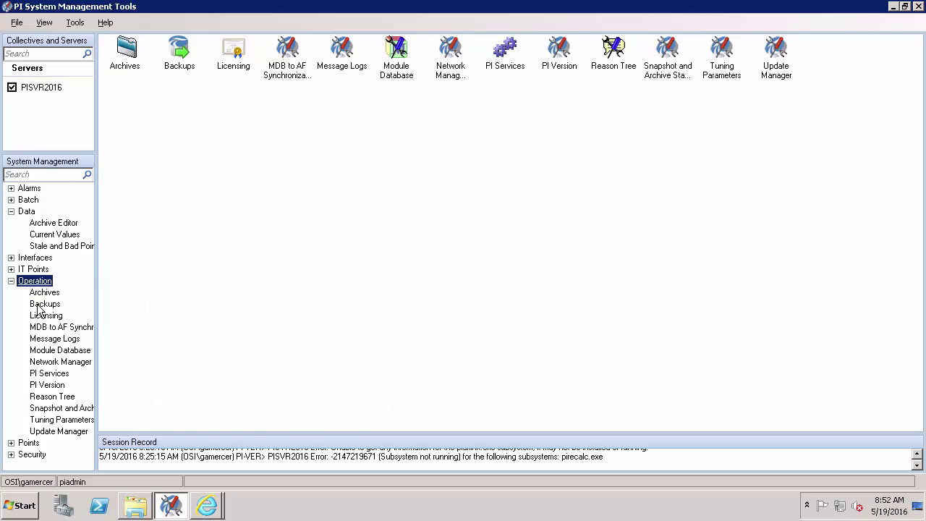
left_click(42, 305)
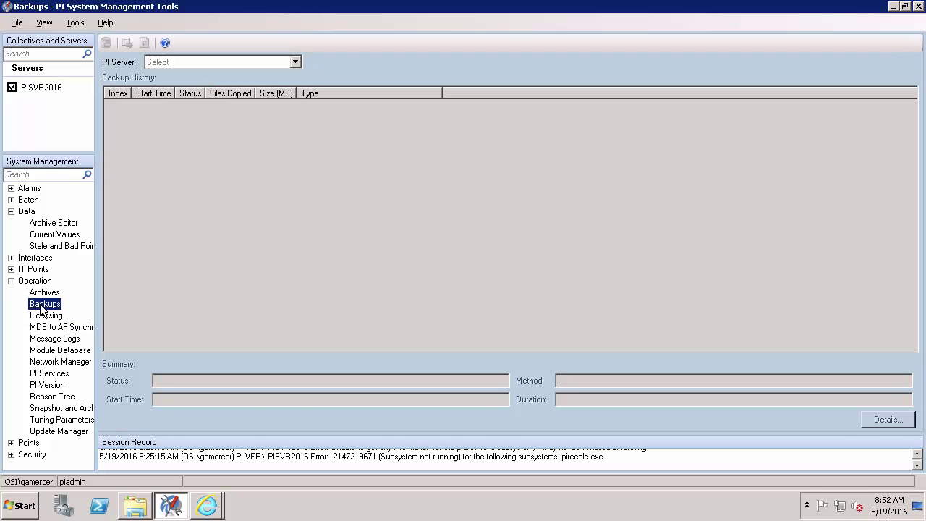
left_click(282, 65)
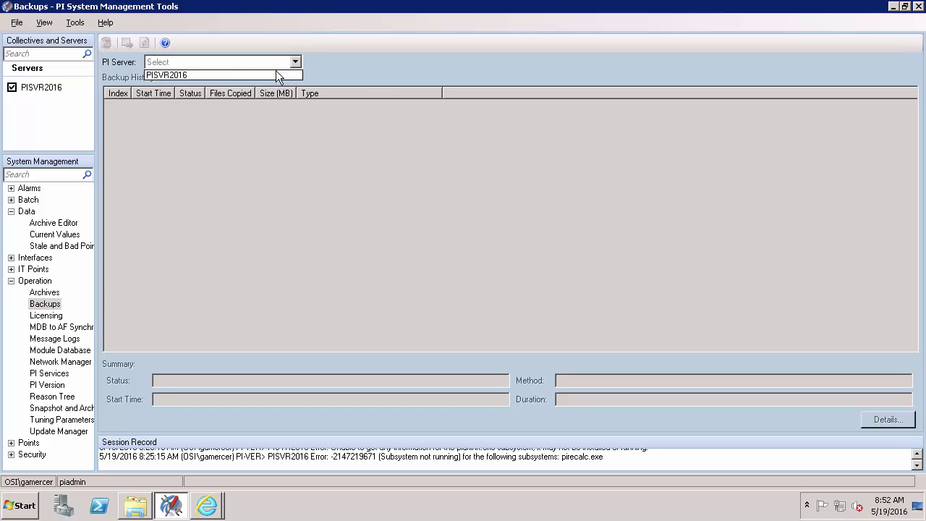
left_click(212, 76)
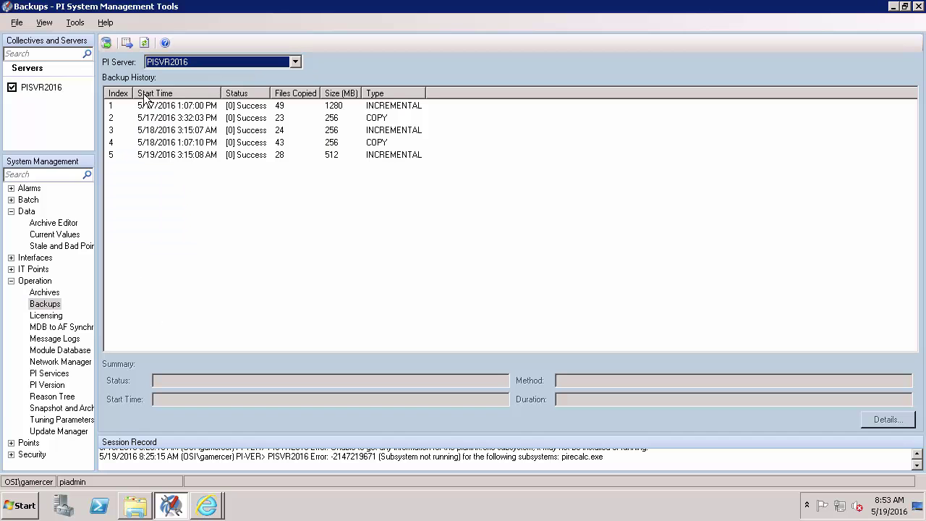
Start a PISVR2016 backup with only Archive0, excluding Archive1, Archive3 and Archive4
left_click(106, 42)
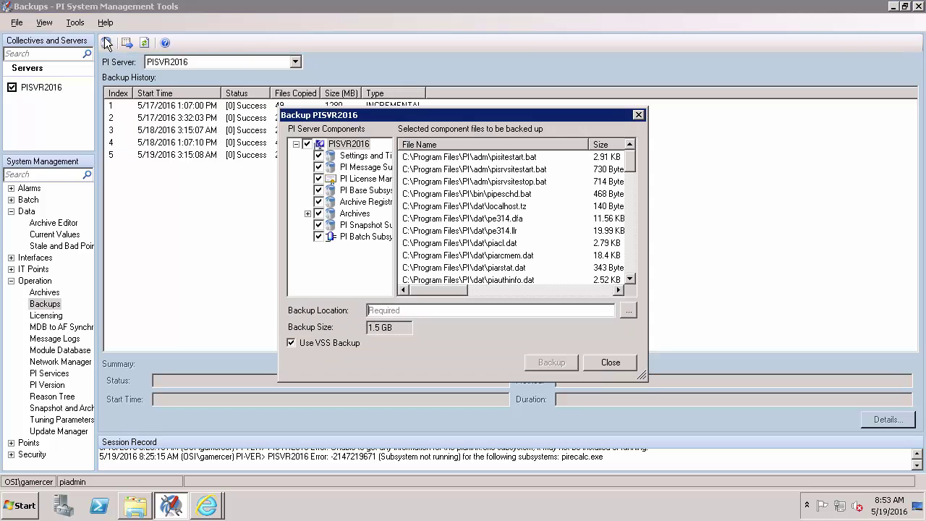
left_click(307, 215)
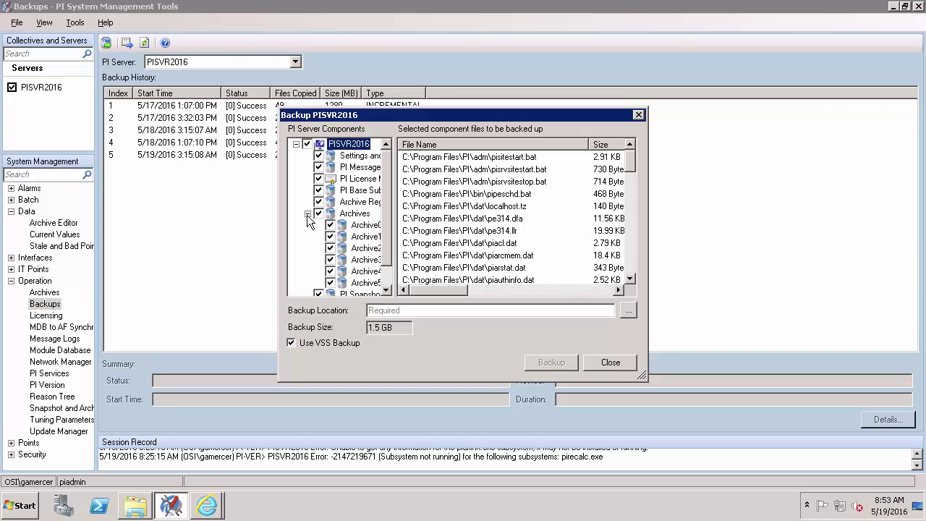
left_click(329, 272)
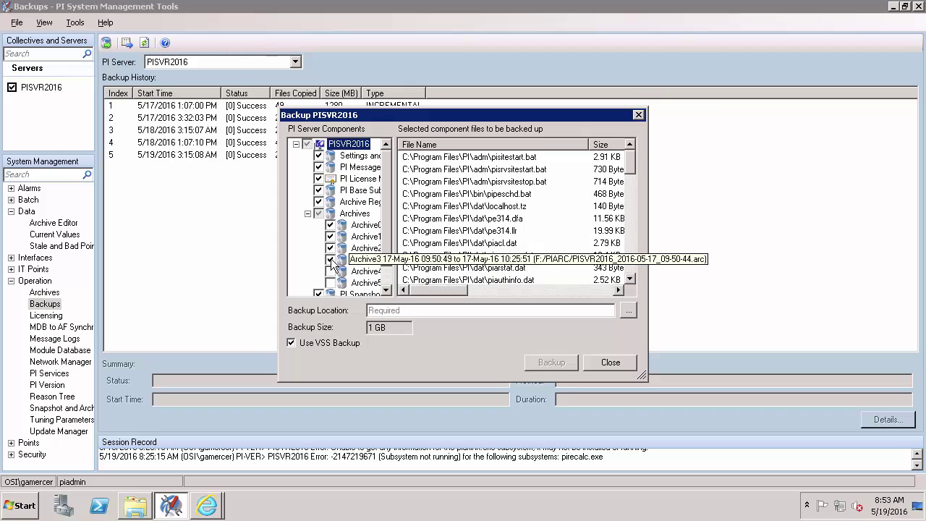
left_click(330, 260)
left_click(330, 236)
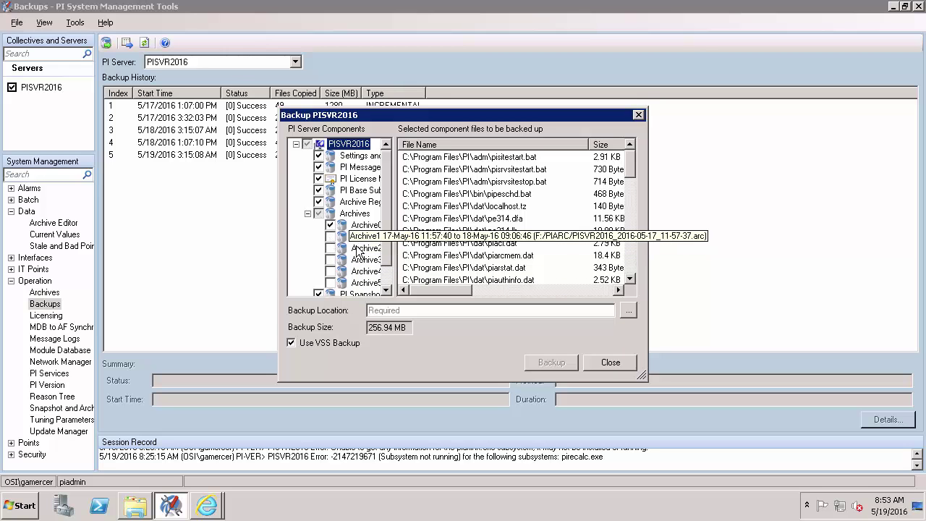
Set the destination to H:\PIBACKUPS\PreUpgrade Backup and run the backup
left_click(627, 311)
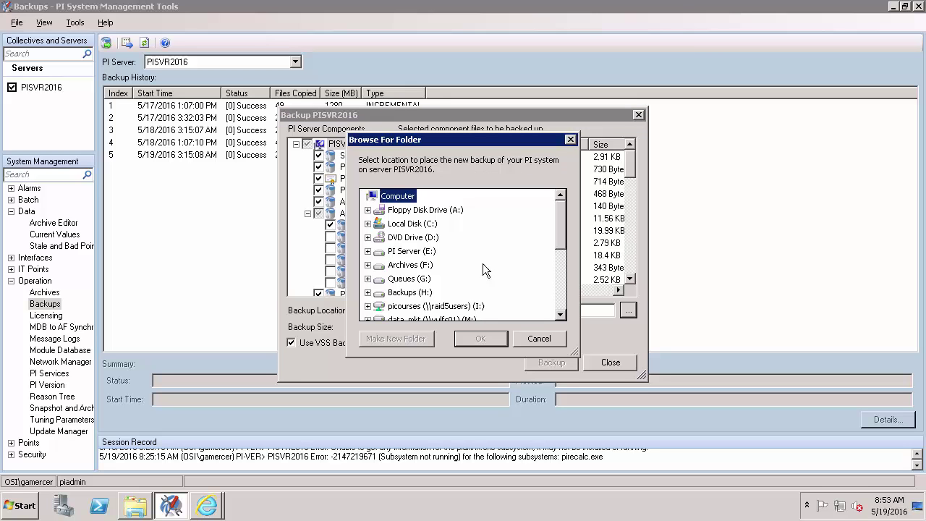
key("b")
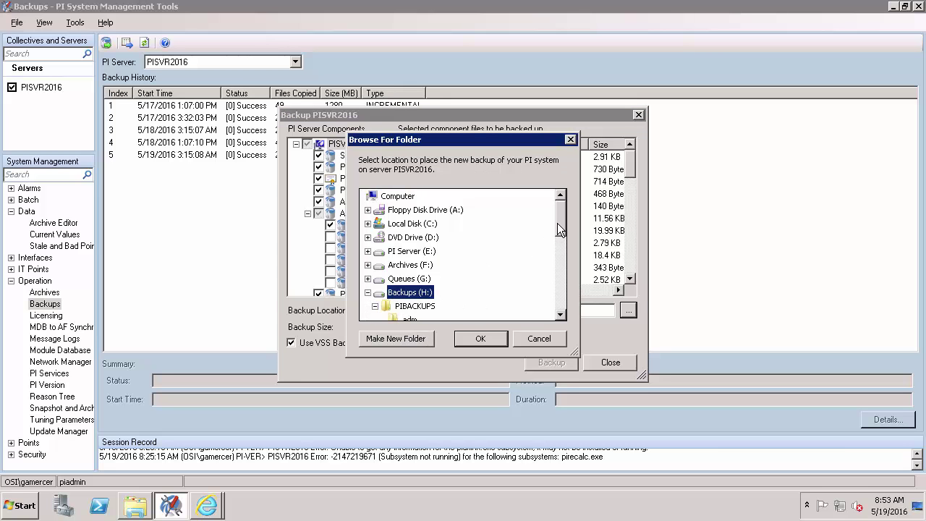
left_click(416, 306)
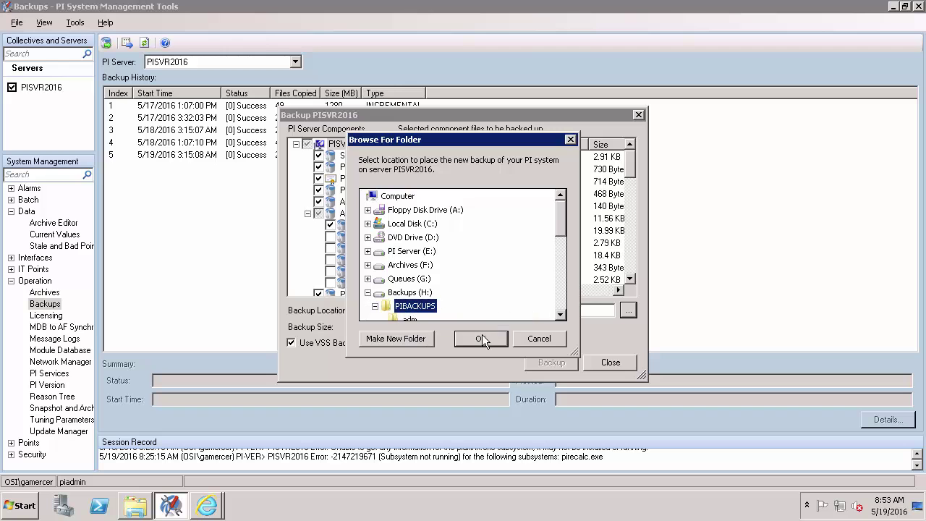
left_click(481, 339)
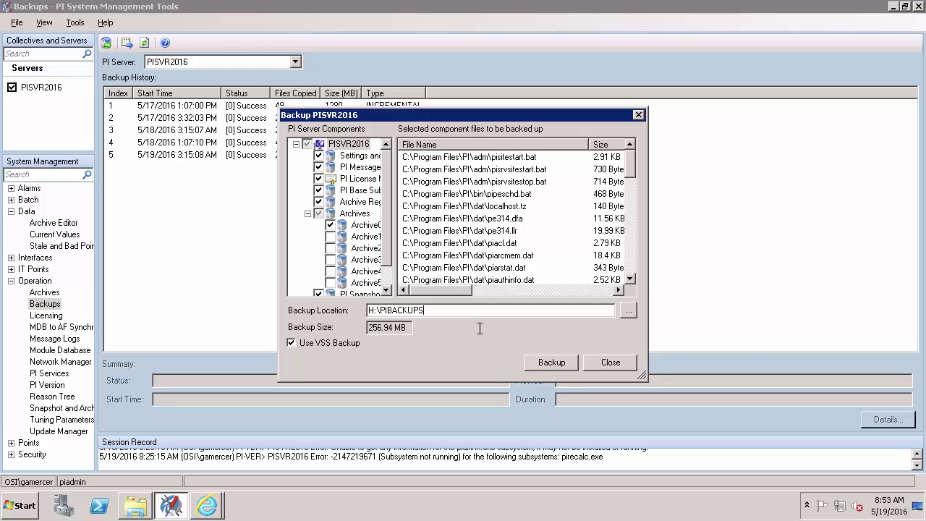
type("\\PreUpgrade Backup")
left_click(550, 362)
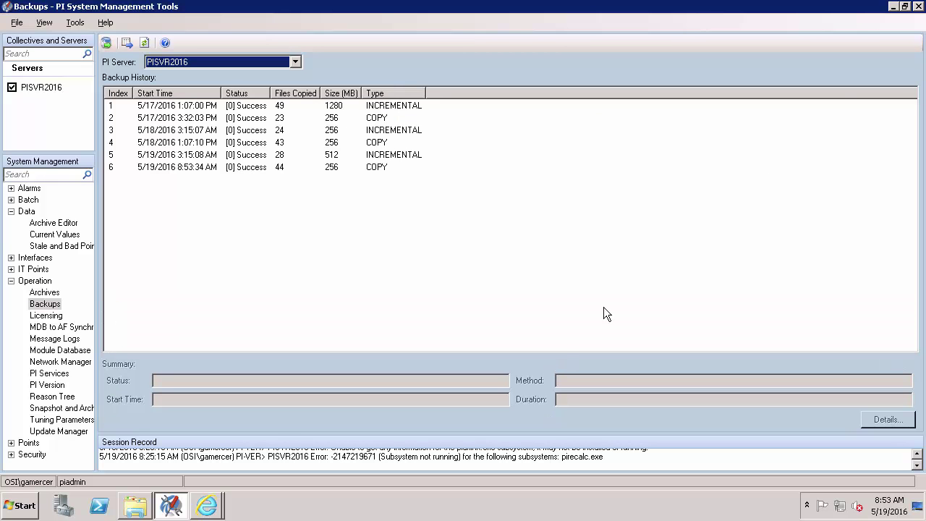
Minimize PI System Management Tools and Internet Explorer to show the PISVR2016 desktop
left_click(893, 7)
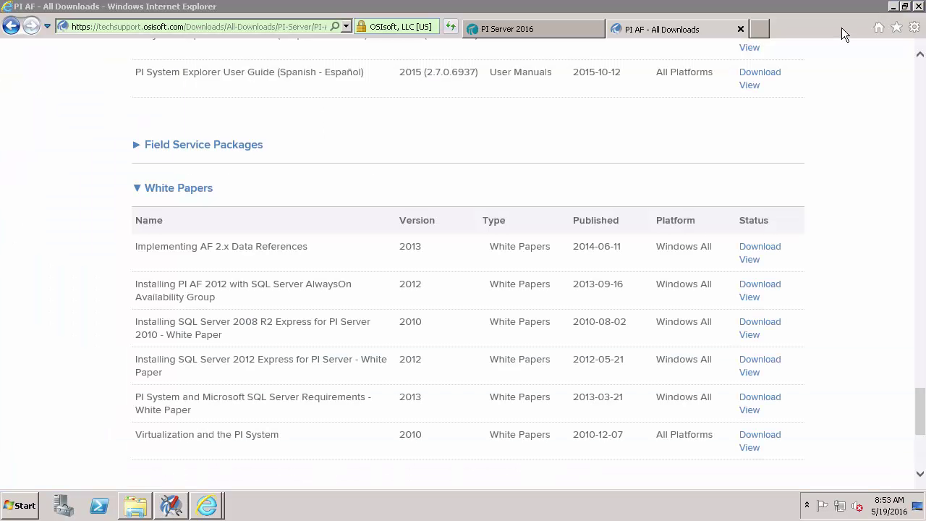
left_click(892, 6)
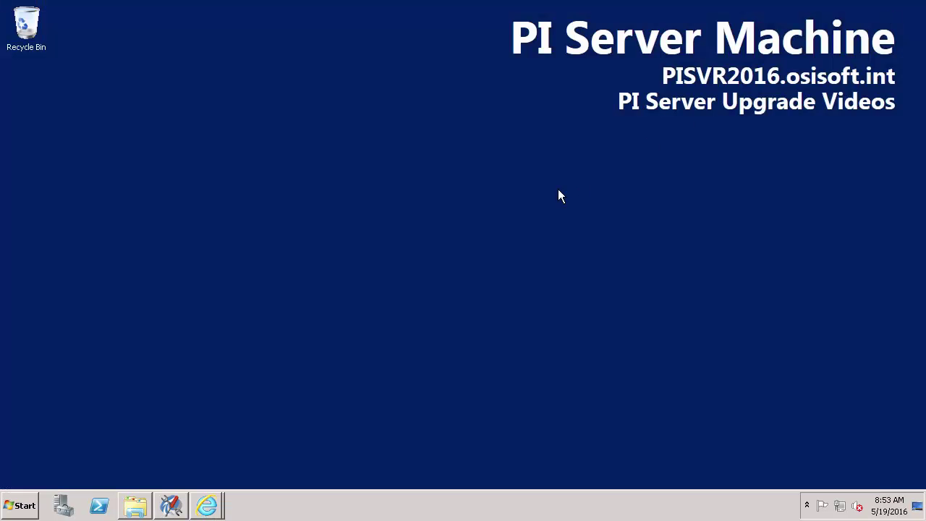